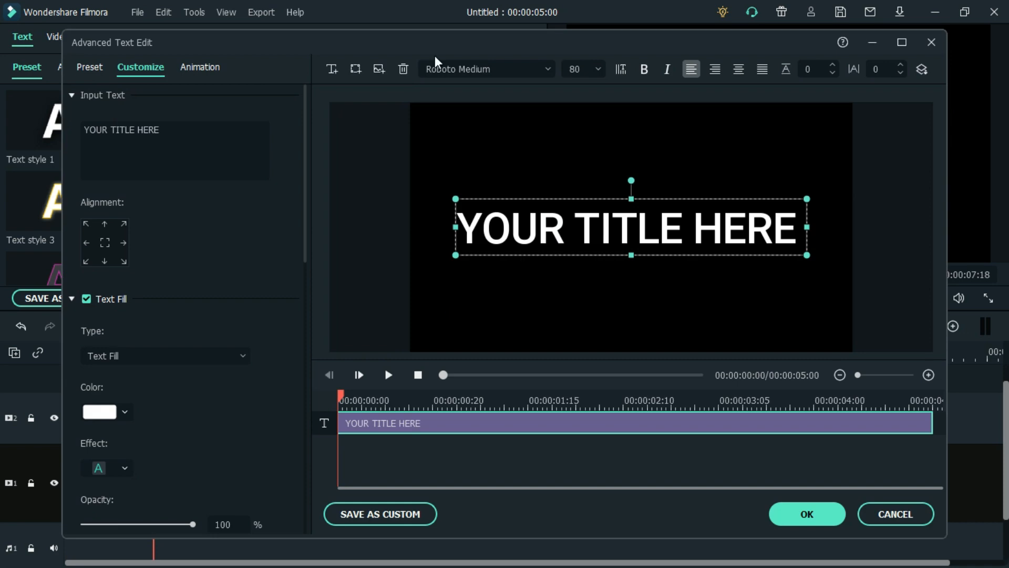
Replace the default title text with "A FILM BY".
click(172, 133)
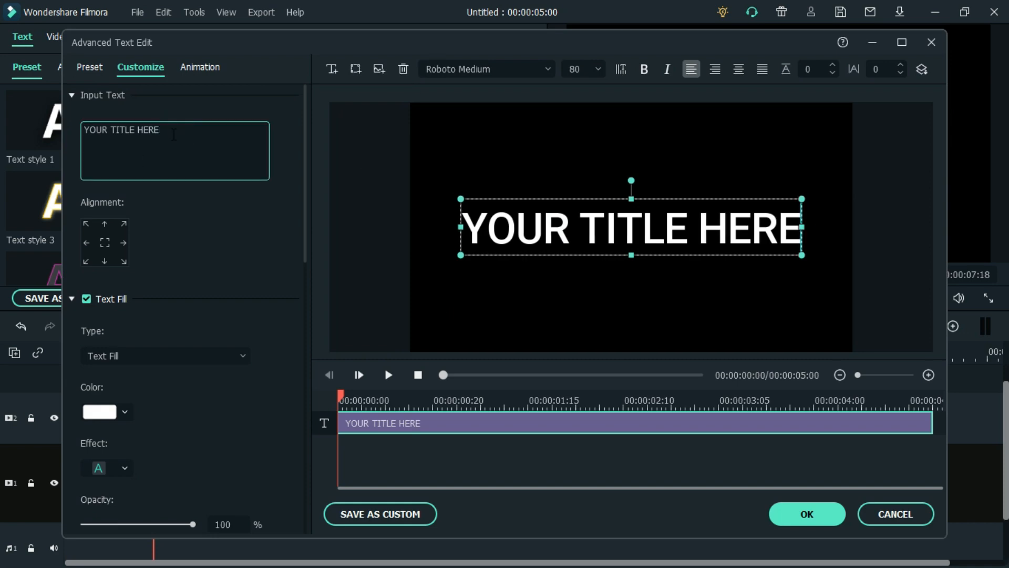
key(BackSpace)
key(BackSpace)
key(BackSpace)
key(BackSpace)
key(BackSpace)
key(BackSpace)
key(BackSpace)
key(BackSpace)
key(BackSpace)
key(BackSpace)
key(BackSpace)
key(BackSpace)
key(BackSpace)
key(BackSpace)
key(BackSpace)
text(A F)
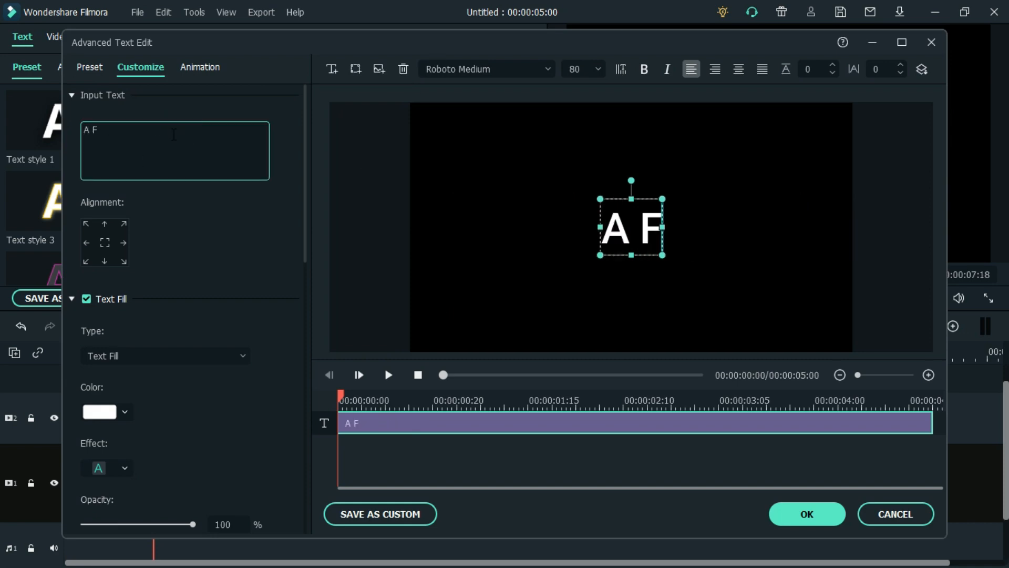
text(ILM BY)
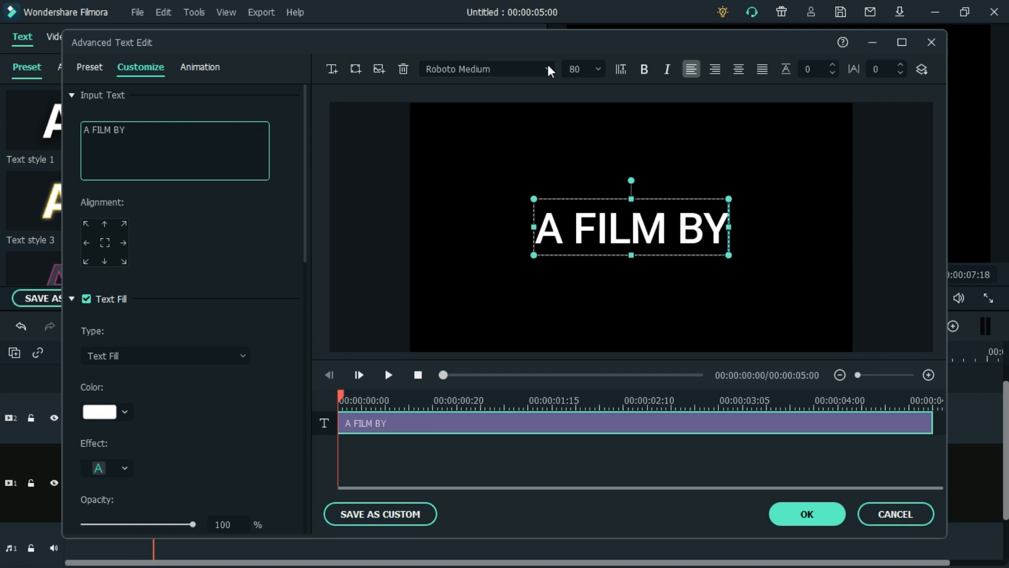
Change the font of the "A FILM BY" text to Roboto Bold.
click(550, 70)
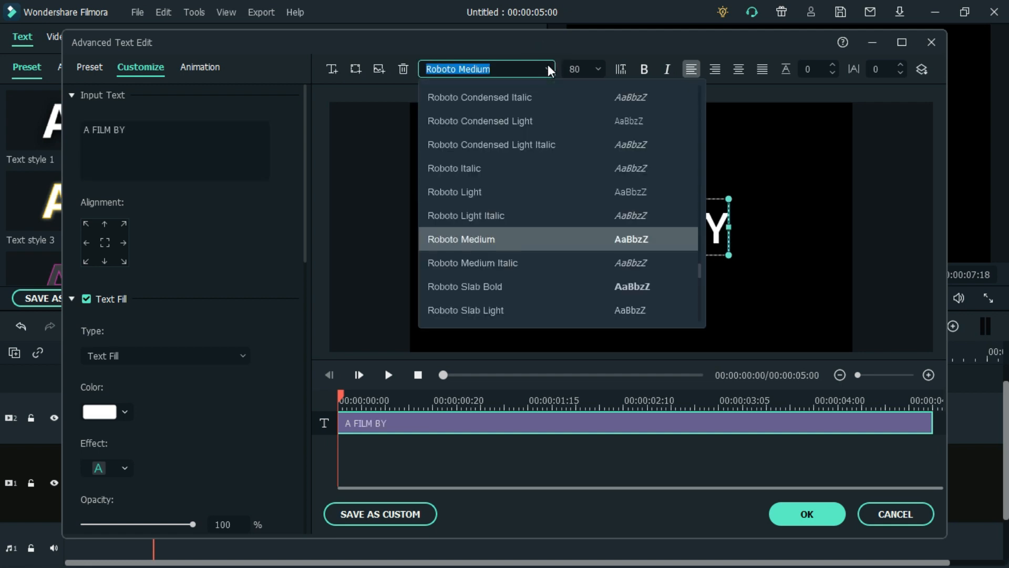
key(Up)
key(Up)
key(Up)
key(Up)
key(Up)
key(Up)
key(Up)
key(Up)
key(Up)
key(Up)
key(Up)
key(Up)
key(Up)
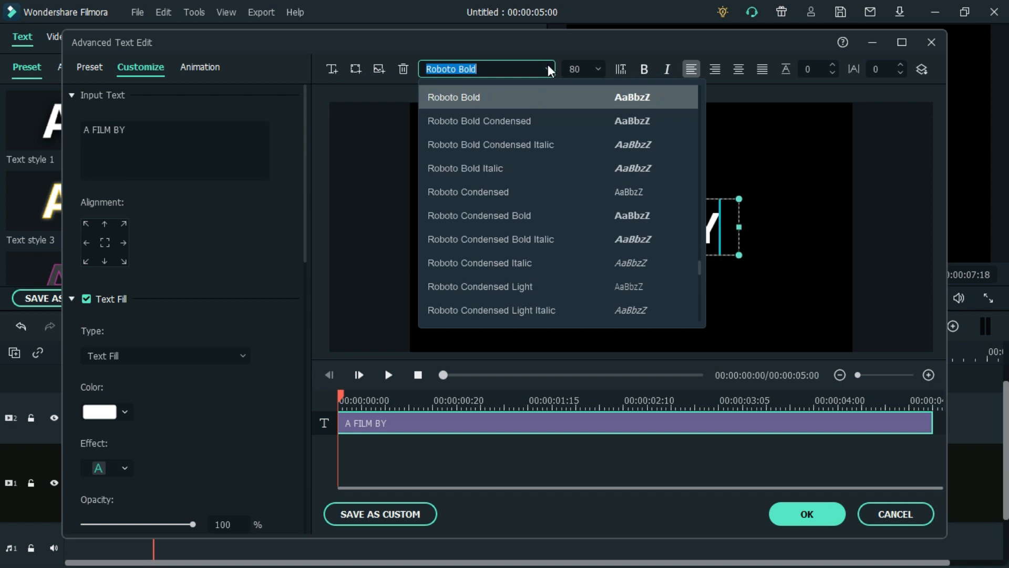
key(Return)
Set the font size of the "A FILM BY" text to 20.
click(598, 70)
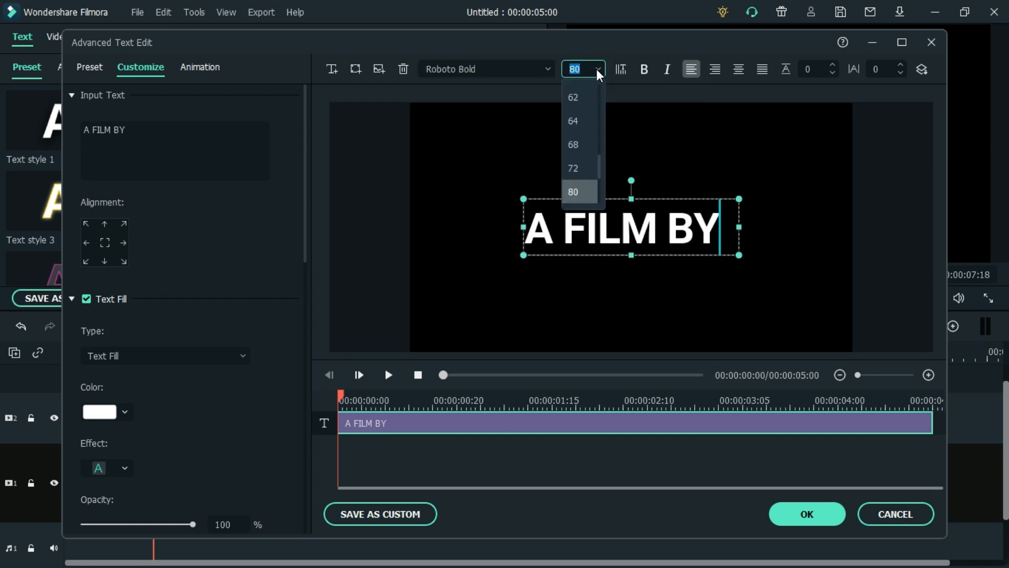
key(Up)
key(Up)
key(Up)
key(Up)
key(Up)
key(Up)
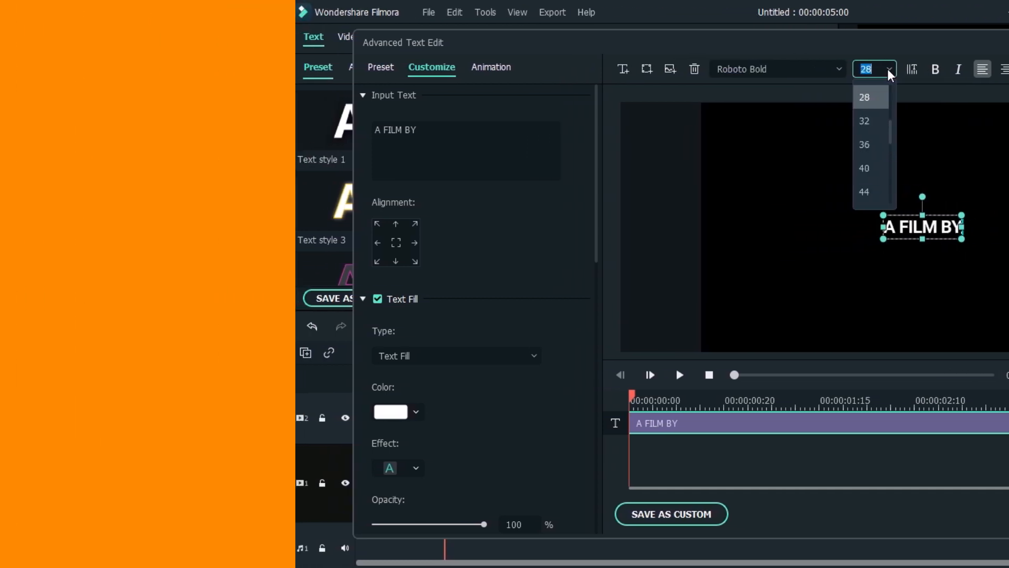
key(Up)
key(Up)
key(Up)
key(Up)
key(Up)
key(Up)
key(Up)
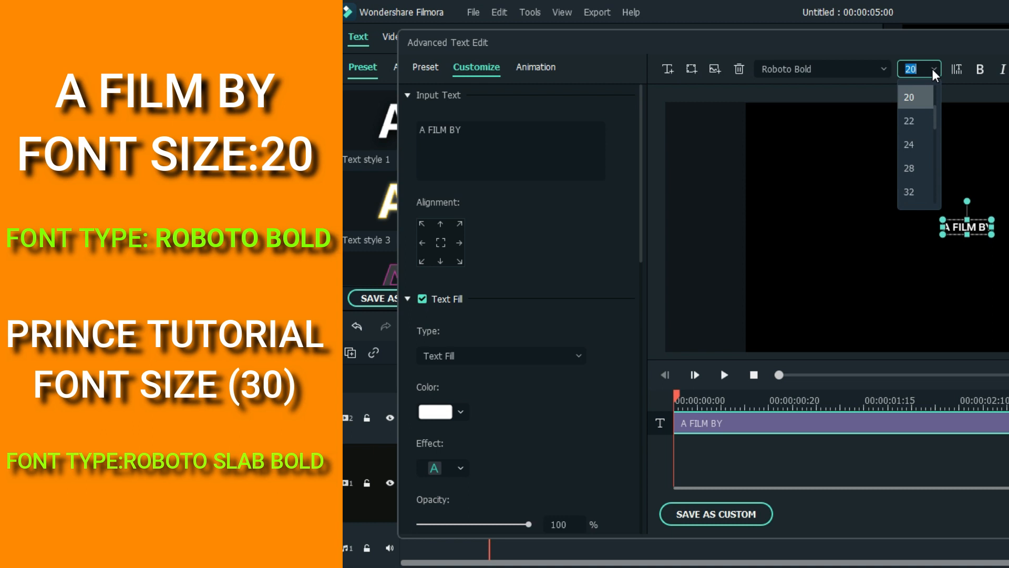
key(Return)
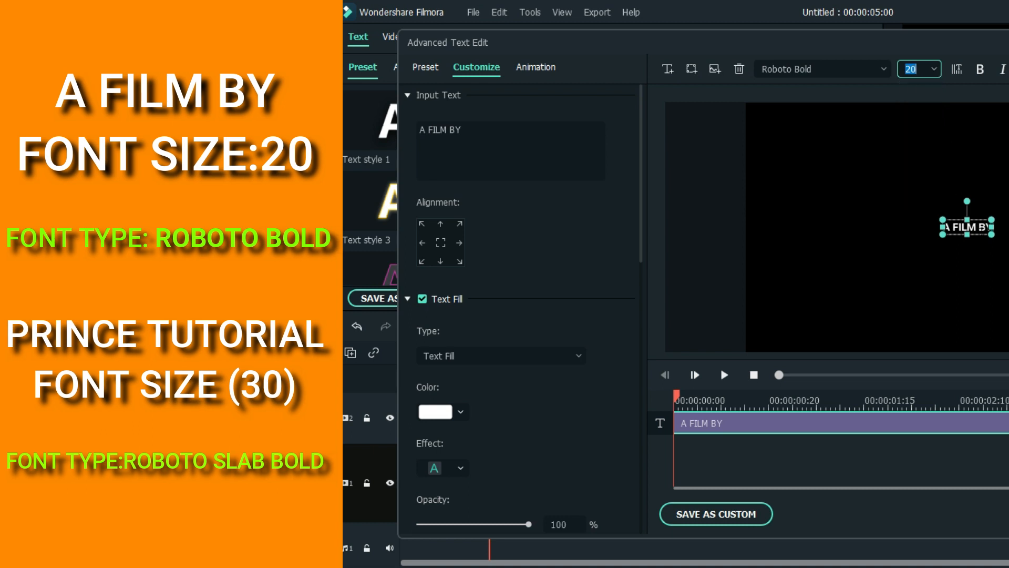
Move the "A FILM BY" text slightly above the centre of the frame, keeping it horizontally centred.
click(975, 227)
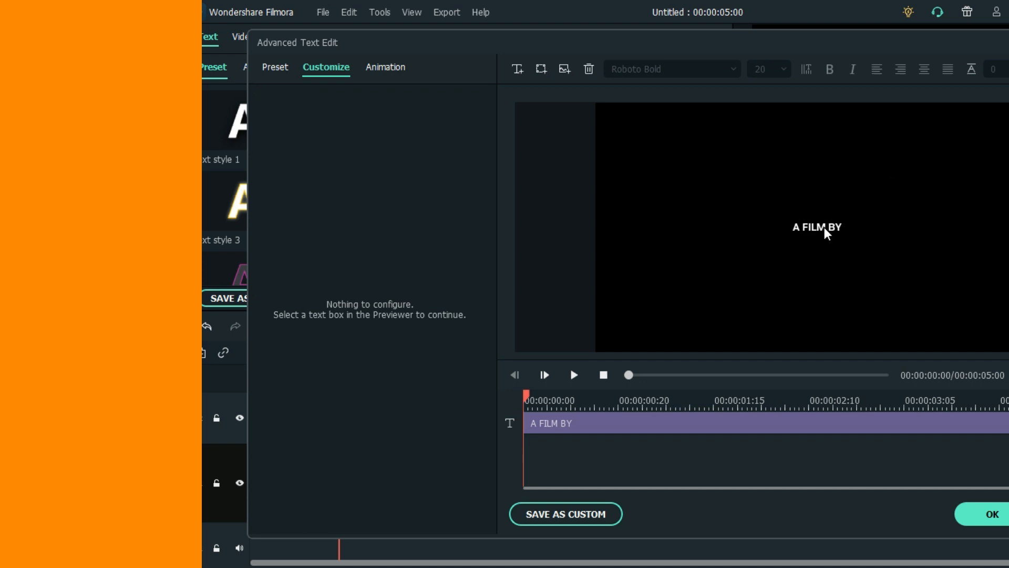
click(974, 227)
drag(702, 227, 702, 208)
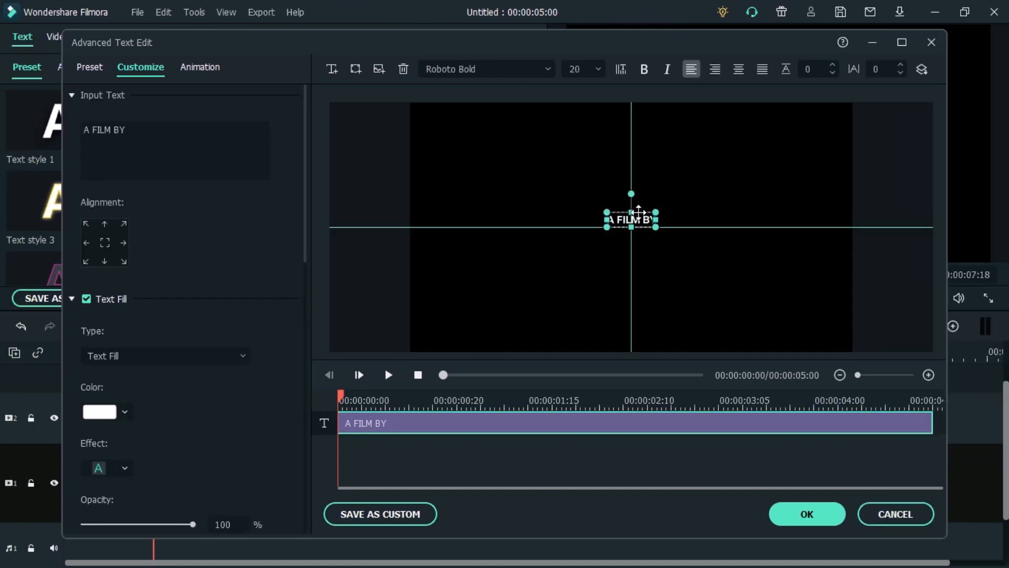
Add a second text box and make it read "PRINCE TUTORIAL".
click(331, 69)
drag(127, 130, 83, 129)
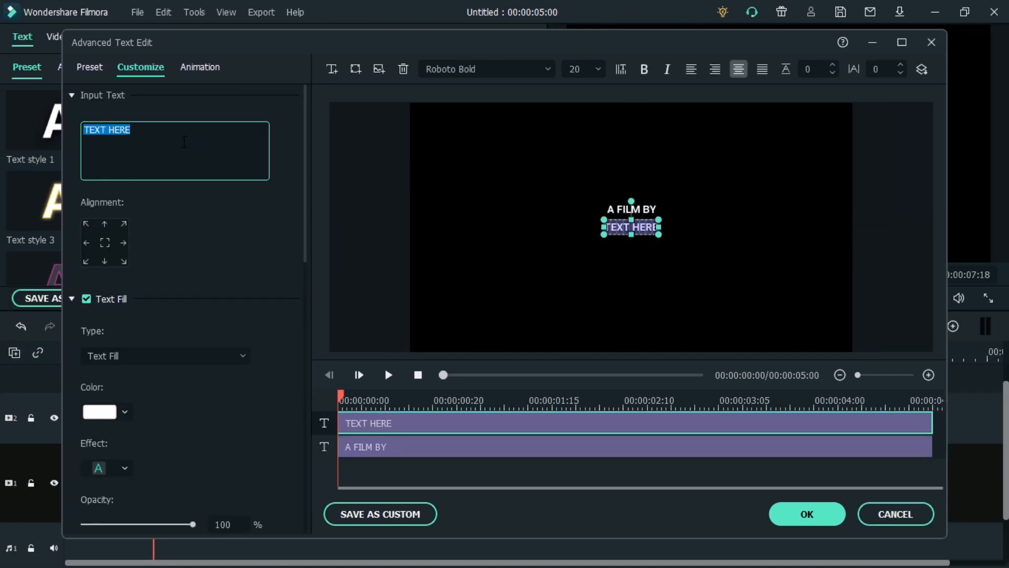
text(PRINCE TUTORIAL)
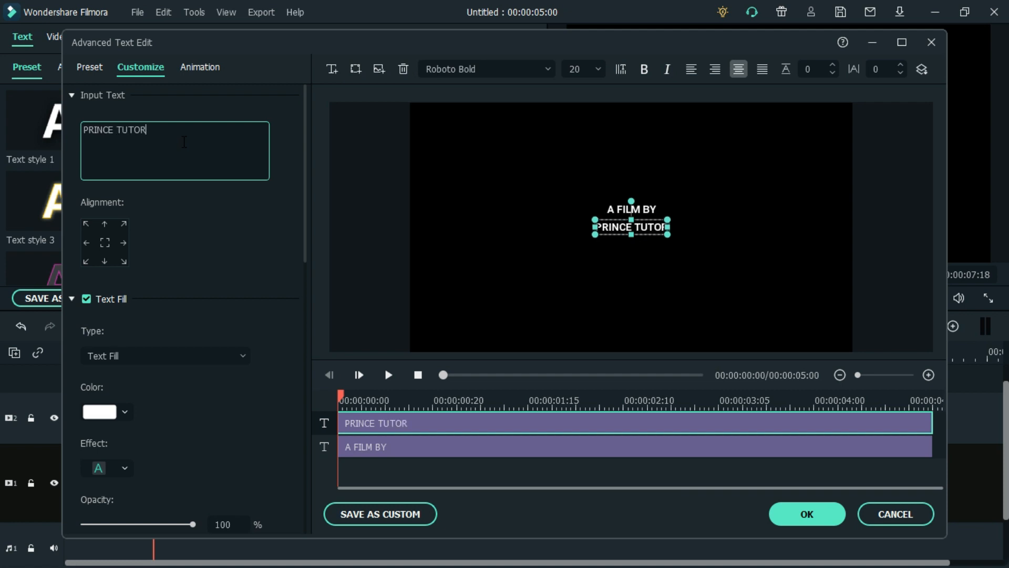
Change the font of the "PRINCE TUTORIAL" text to Roboto Slab Bold.
click(547, 71)
key(Down)
key(Down)
key(Down)
key(Down)
key(Down)
key(Down)
key(Down)
key(Down)
key(Down)
key(Down)
key(Down)
key(Down)
key(Down)
key(Down)
key(Down)
key(Down)
key(Up)
key(Return)
Set the font size of the "PRINCE TUTORIAL" text to 30.
click(601, 71)
scroll(601, 71, down, 2)
click(585, 68)
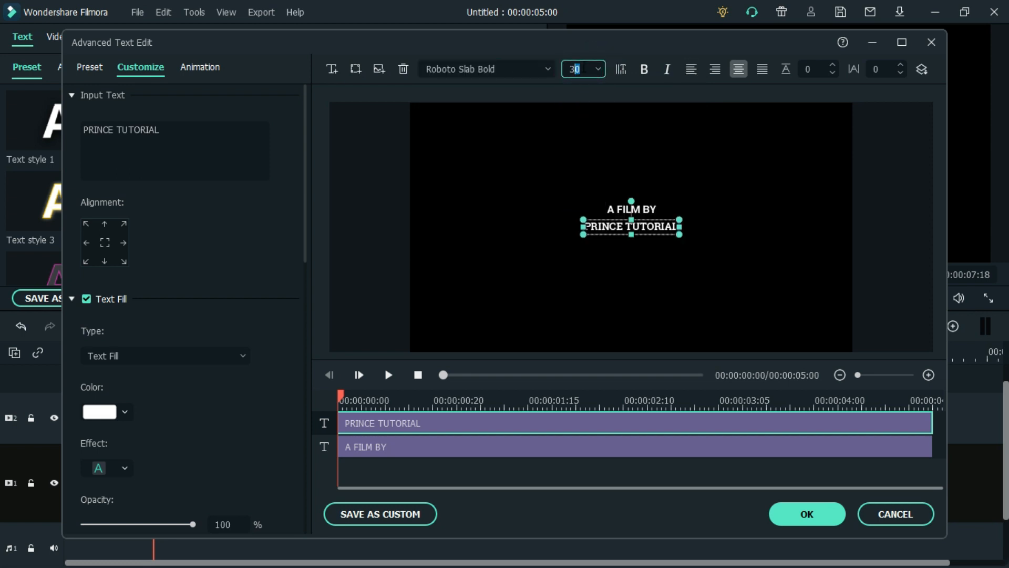
text(30)
key(Return)
Shift both text lines slightly down so "A FILM BY" sits closely above "PRINCE TUTORIAL" around the frame's centre.
click(767, 192)
click(633, 236)
mouse_move(639, 228)
mouse_down()
mouse_move(639, 239)
mouse_move(636, 219)
mouse_up()
click(636, 208)
click(725, 195)
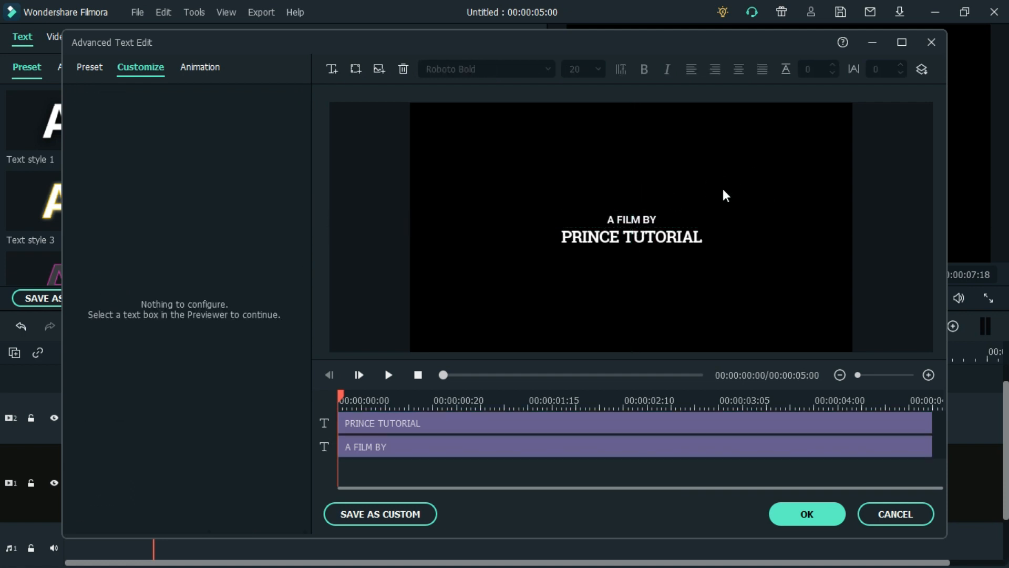
Apply the title edits and take a snapshot of the title frame at 00:00:01:03.
click(811, 519)
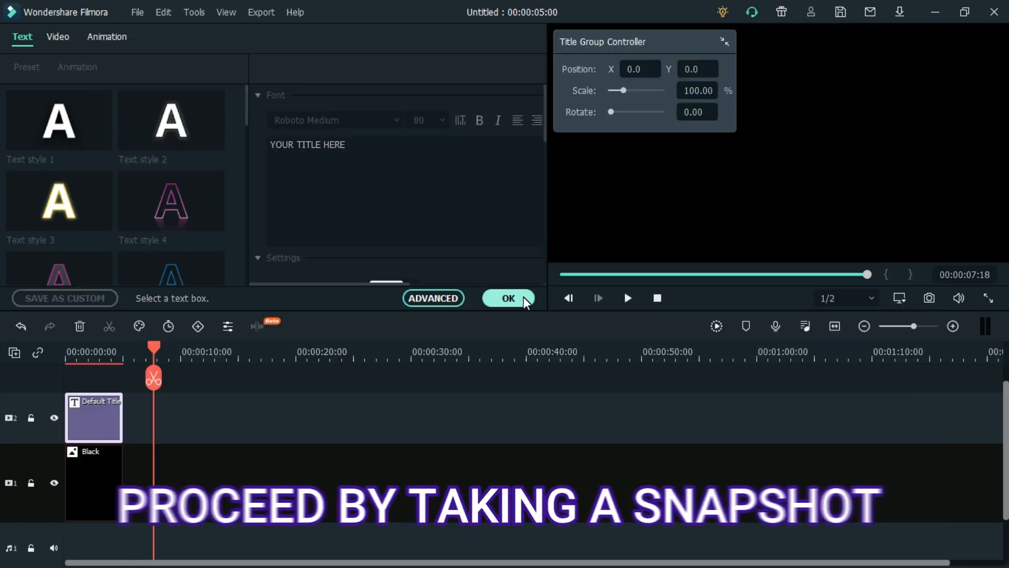
click(522, 296)
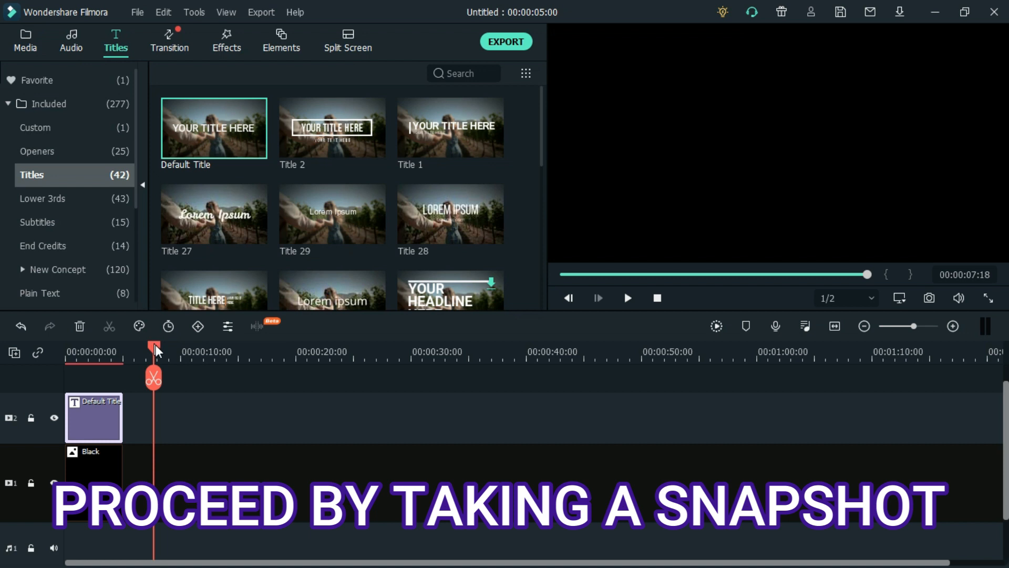
click(78, 365)
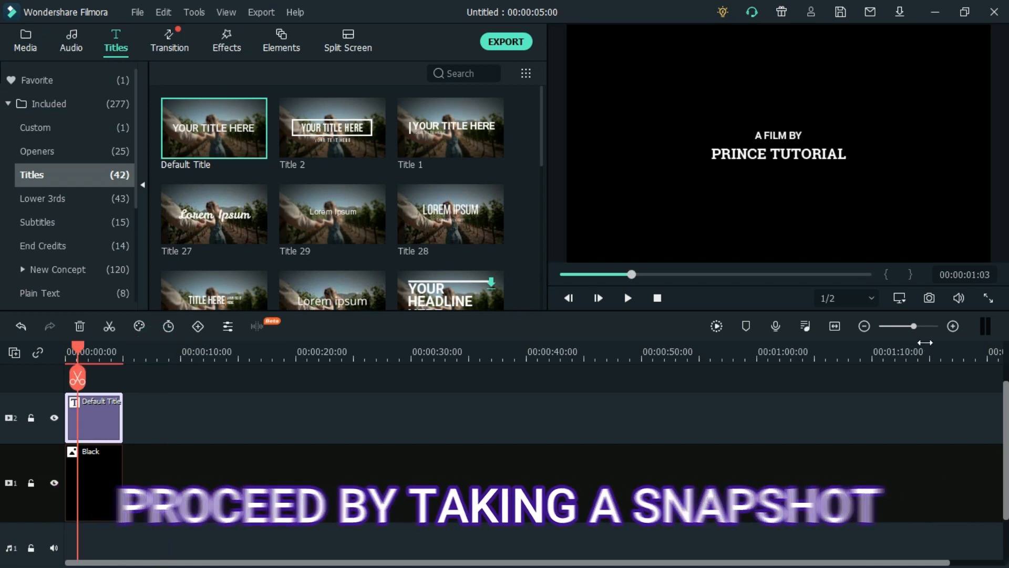
click(931, 298)
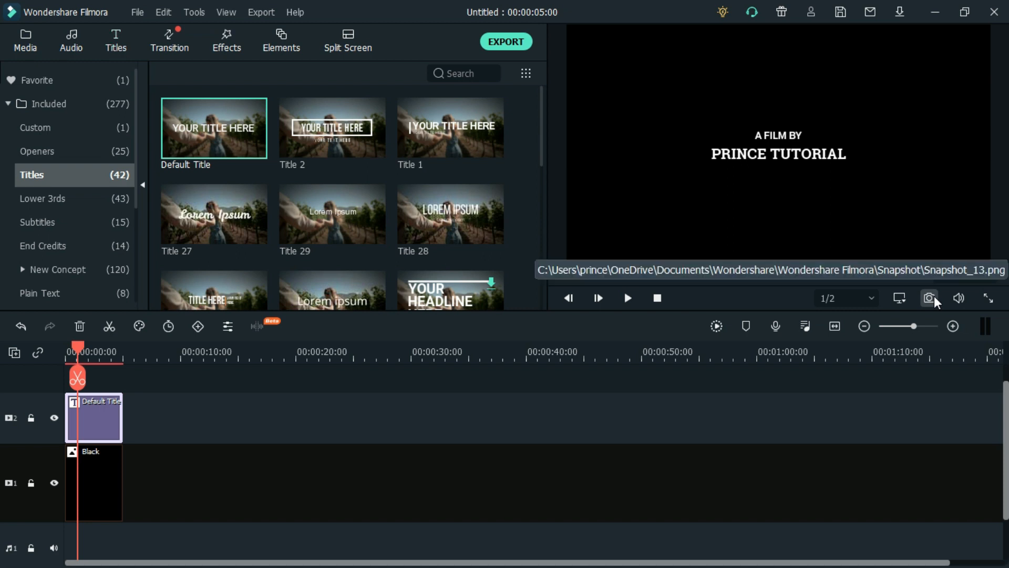
Clear the title and black clips from the timeline and place Snapshot_13 at the start of video track 1.
click(107, 468)
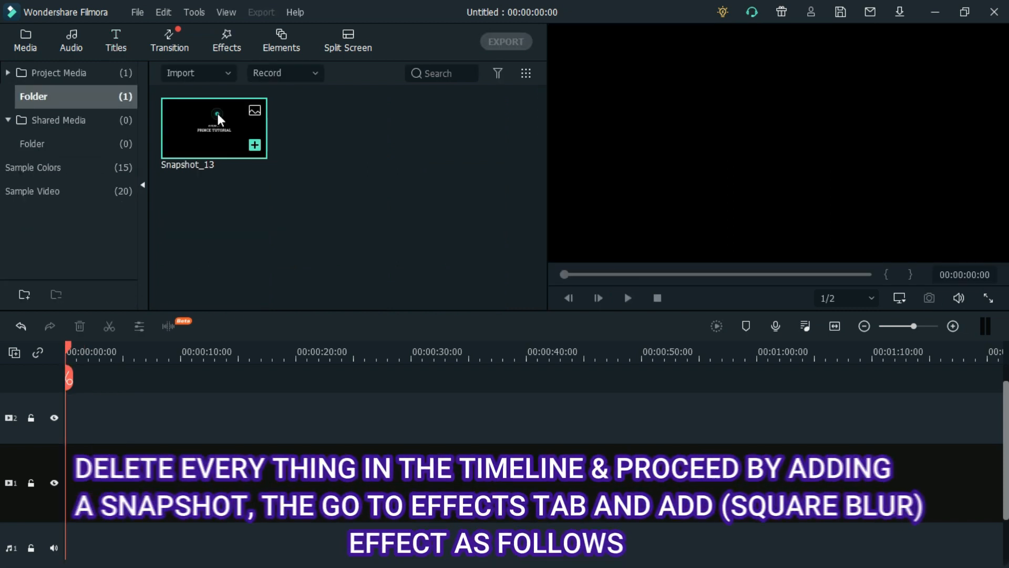
drag(218, 120, 47, 474)
Find the Square Blur effect and apply it to the snapshot clip on the timeline.
click(226, 41)
click(457, 71)
text(sq)
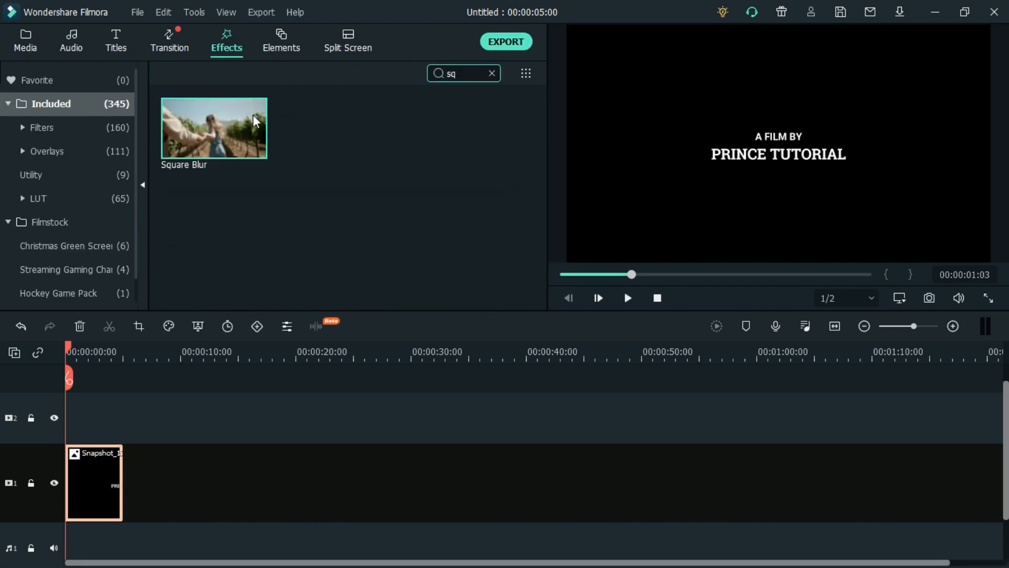
drag(255, 120, 89, 500)
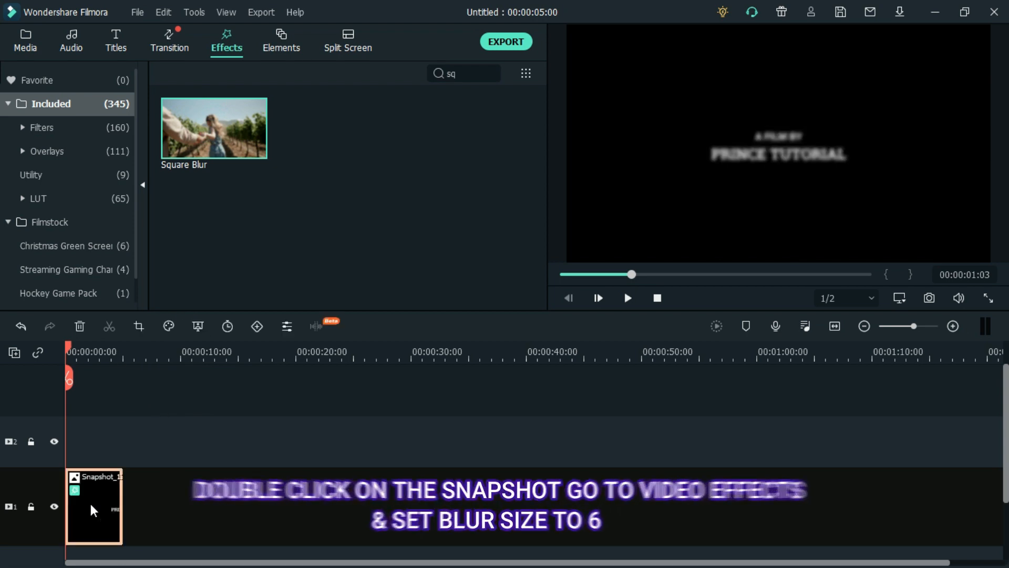
Set the Square Blur effect's blur size on the snapshot clip to 6 and apply the change.
double_click(90, 501)
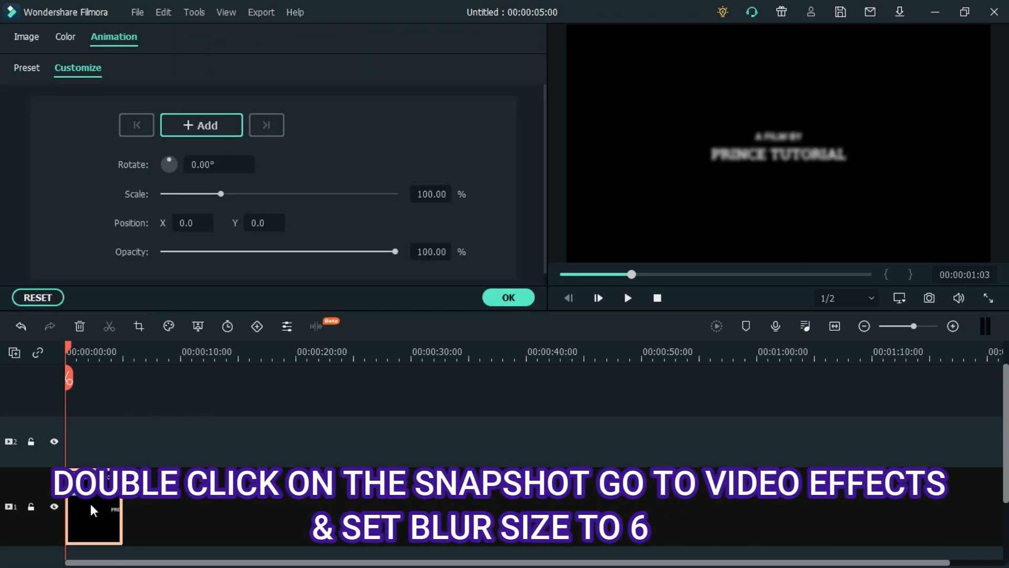
click(25, 38)
drag(545, 120, 542, 188)
drag(412, 170, 418, 170)
click(412, 168)
click(506, 297)
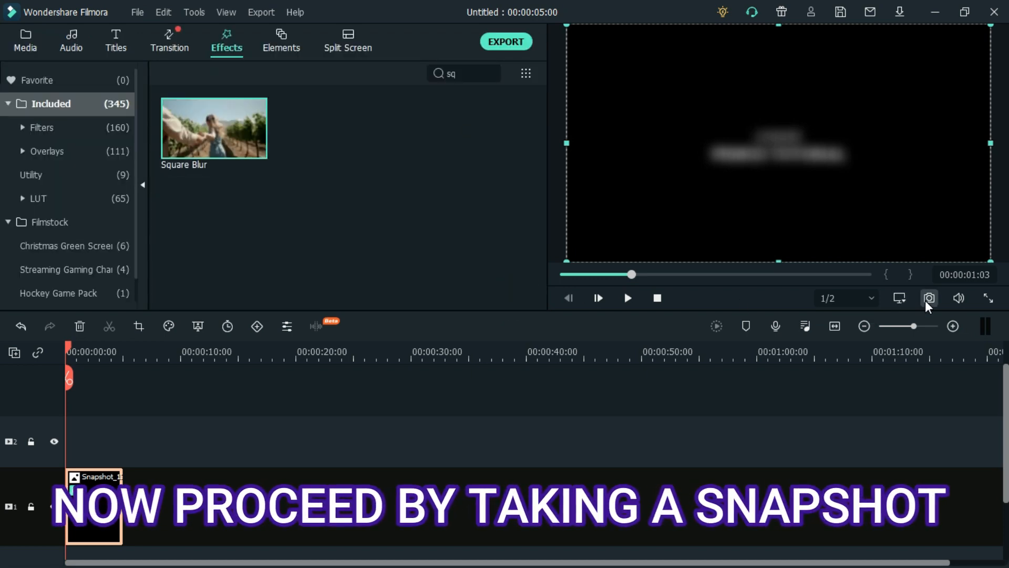
Take a snapshot of the blurred frame and replace the clip on video track 1 with Snapshot_14.
click(925, 302)
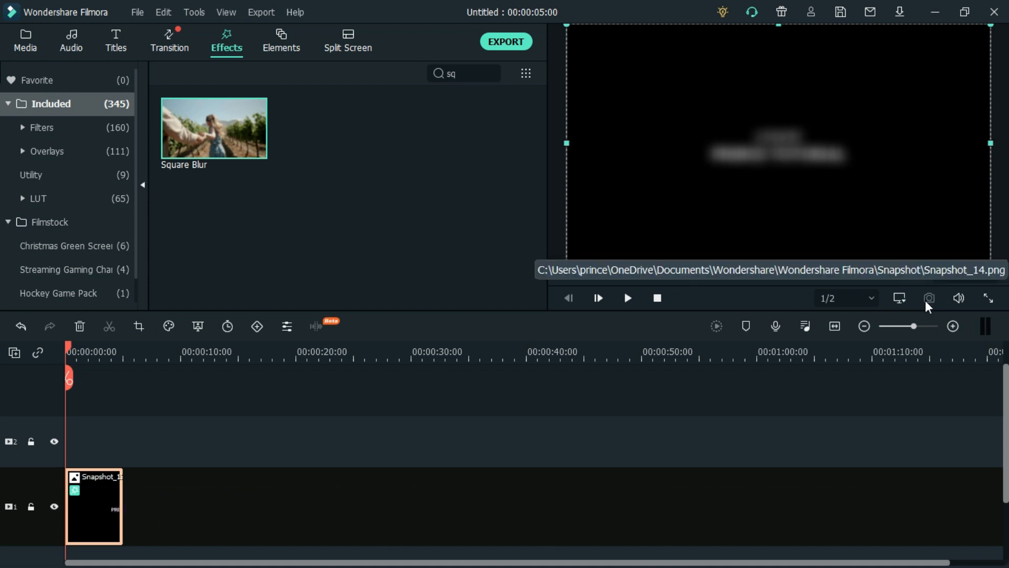
key(Delete)
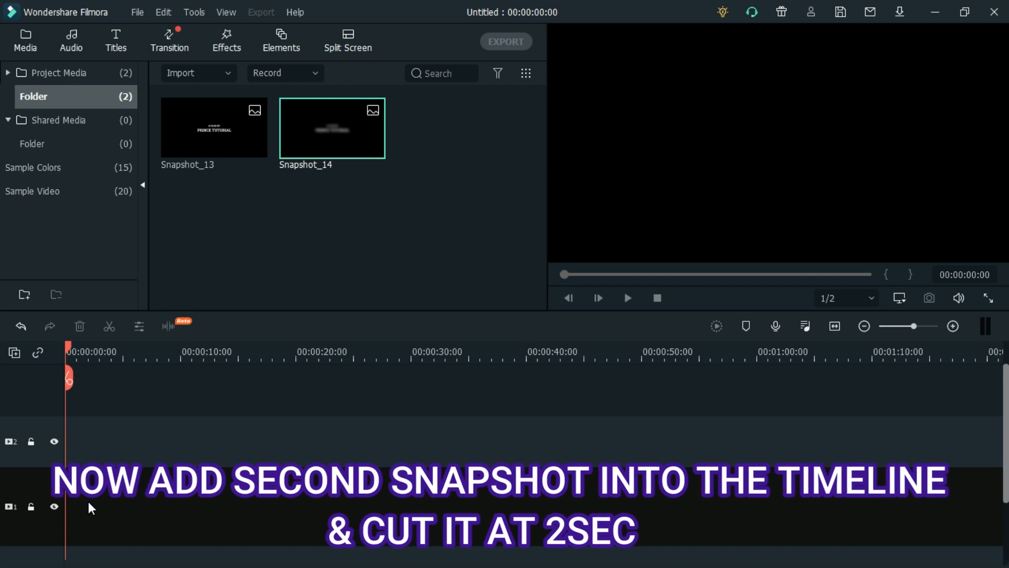
click(324, 128)
drag(326, 128, 55, 490)
Split the Snapshot_14 clip at 00:00:02:00 and delete the part after the cut.
drag(70, 350, 91, 348)
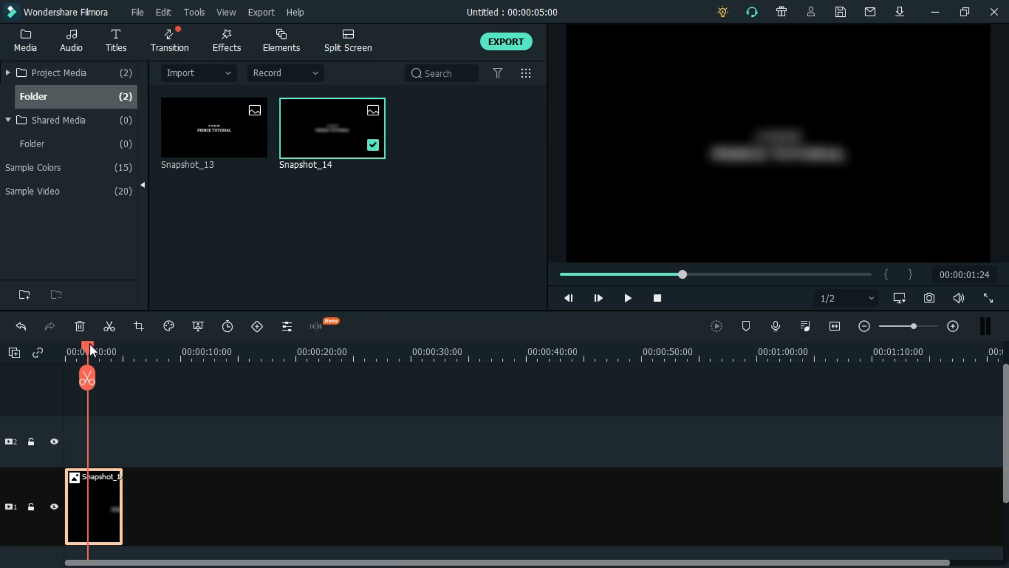
click(980, 327)
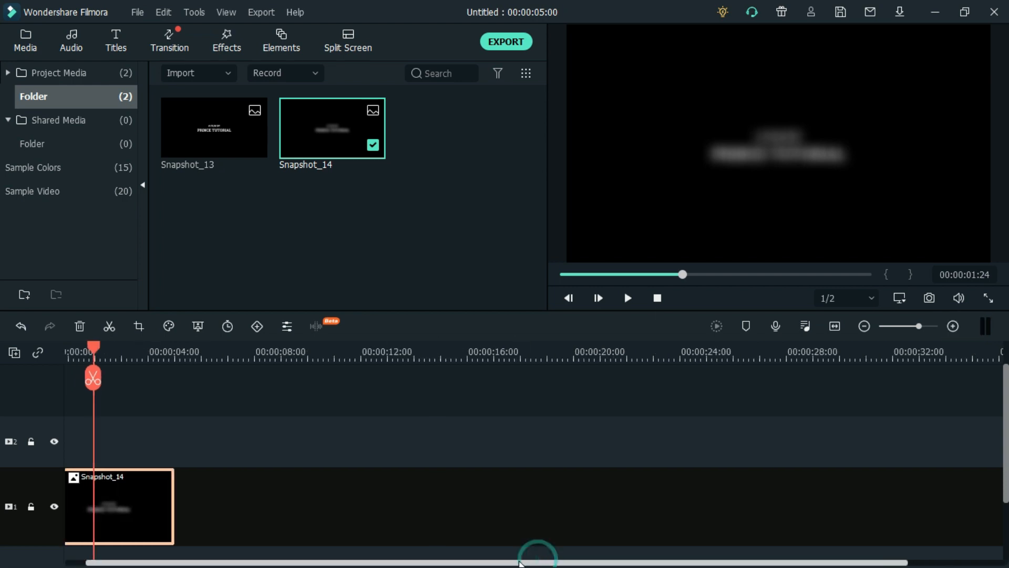
drag(536, 559, 512, 558)
drag(120, 351, 122, 351)
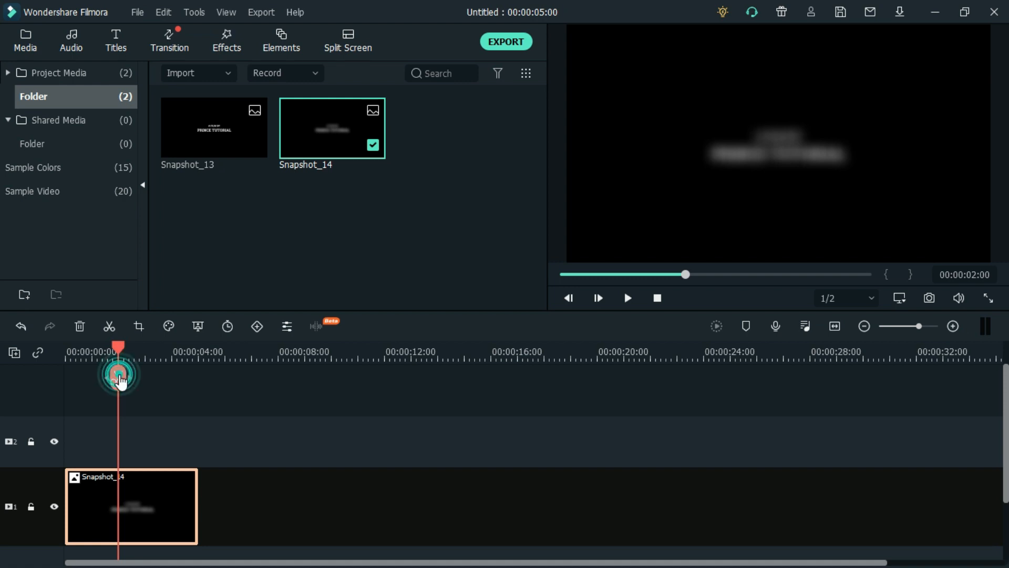
click(118, 377)
click(171, 511)
key(Delete)
Add Snapshot_13 directly after the first blurred clip and cut it off at 00:00:05:00.
drag(228, 116, 124, 509)
click(117, 348)
drag(118, 348, 198, 349)
click(200, 376)
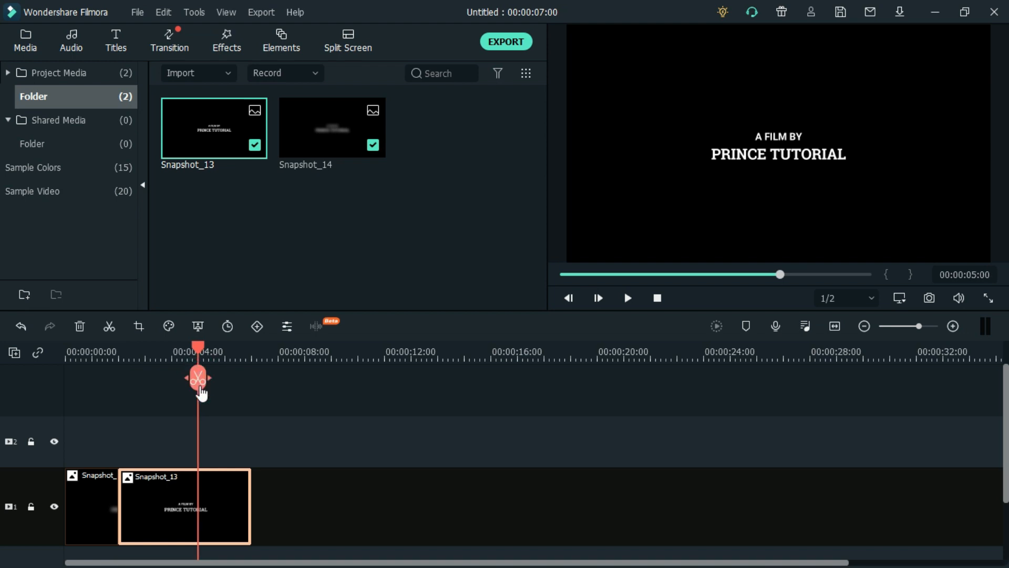
click(207, 515)
key(Delete)
Add Snapshot_14 directly after the Snapshot_13 clip and cut it off at 00:00:07:00.
drag(338, 118, 294, 504)
drag(178, 506, 205, 502)
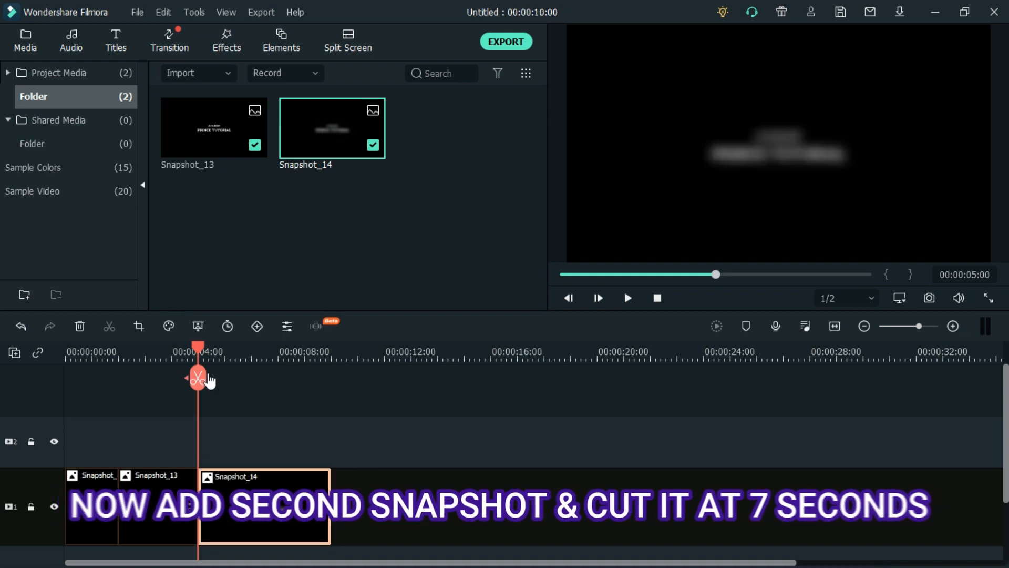
click(252, 361)
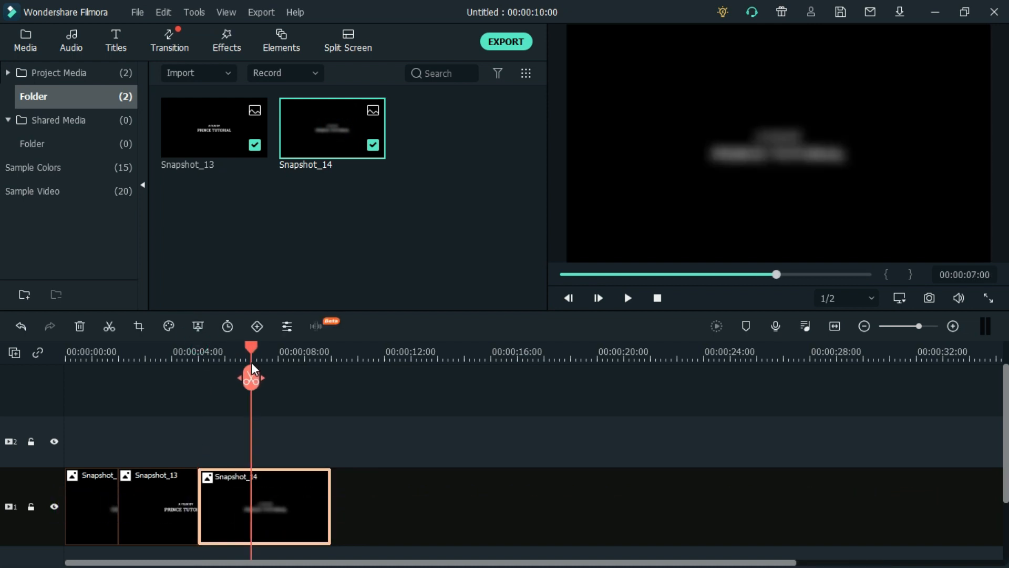
click(251, 381)
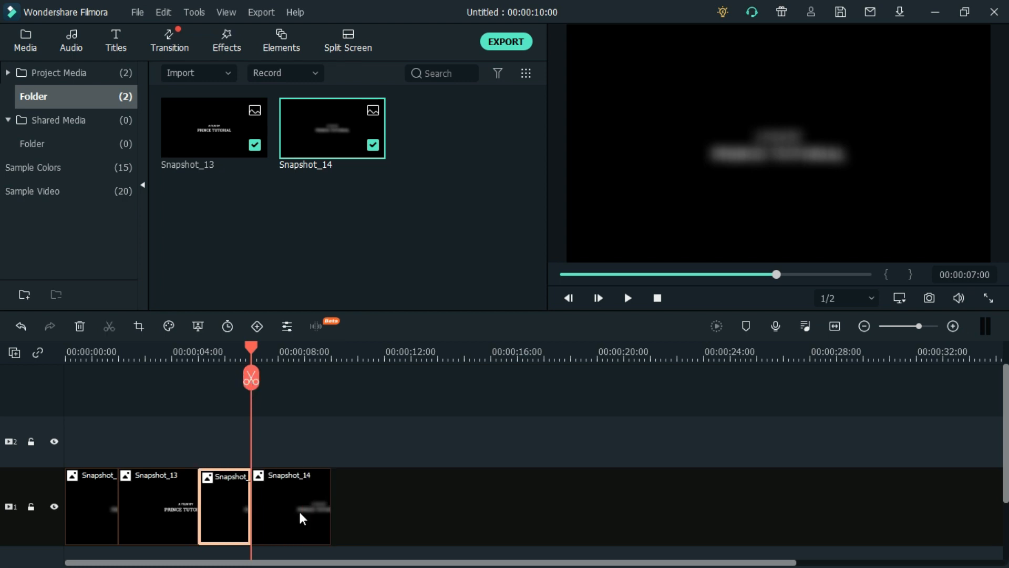
click(299, 509)
key(Delete)
Add 2-second Dissolve transitions at both cuts between the Snapshot_14 and Snapshot_13 clips on video track 1.
click(954, 331)
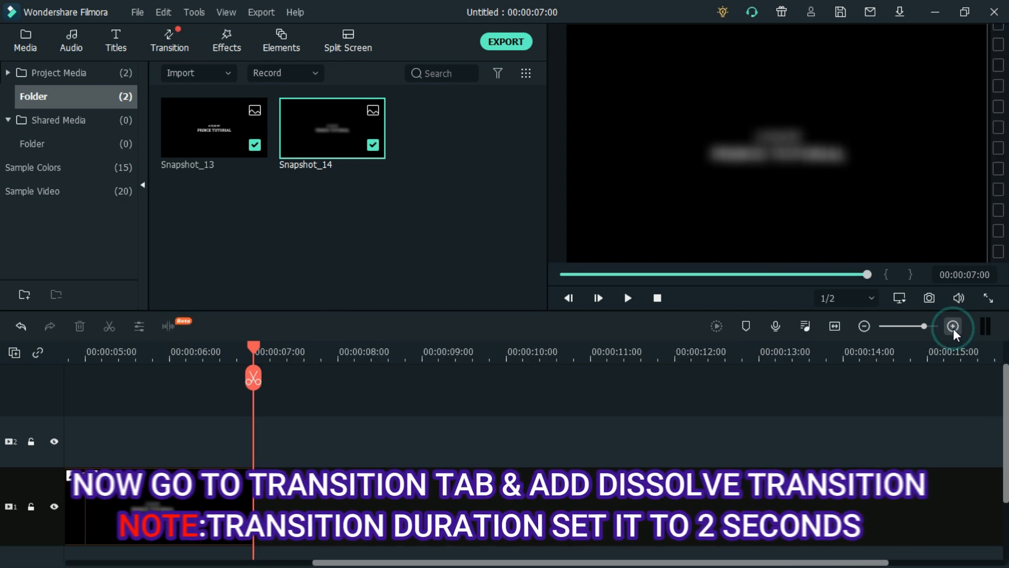
drag(799, 562, 552, 563)
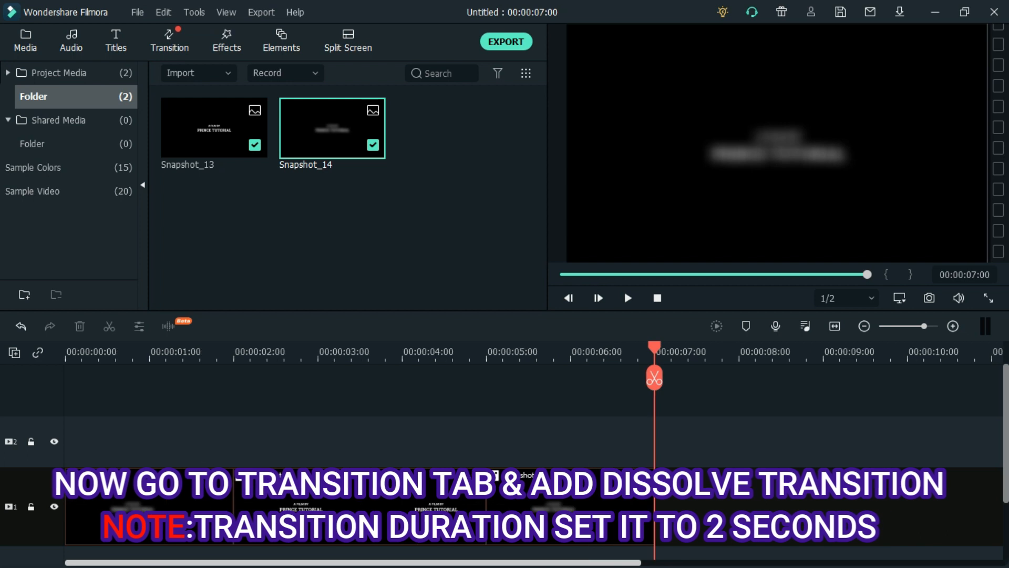
click(176, 40)
click(348, 134)
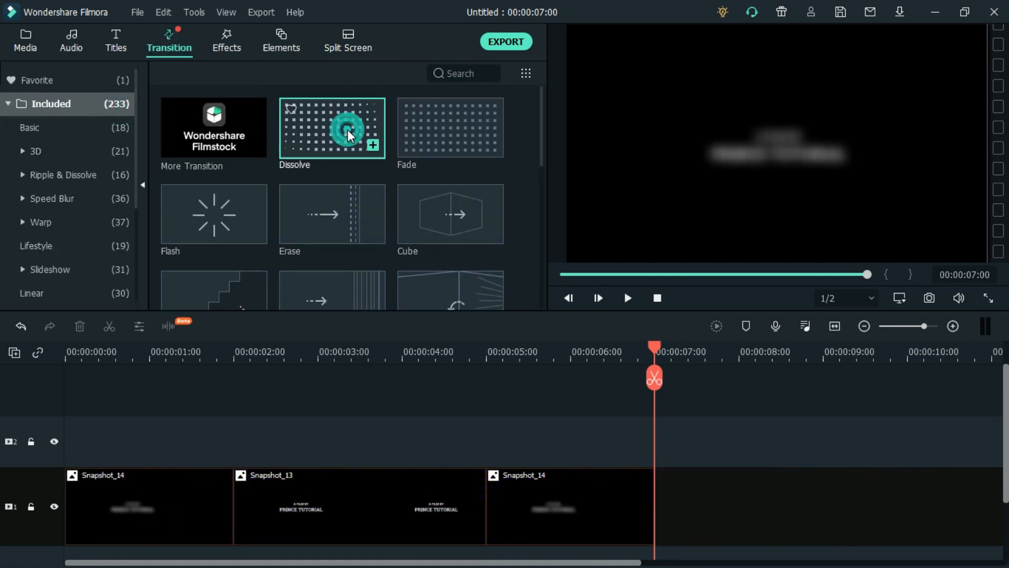
drag(348, 134, 237, 509)
double_click(238, 509)
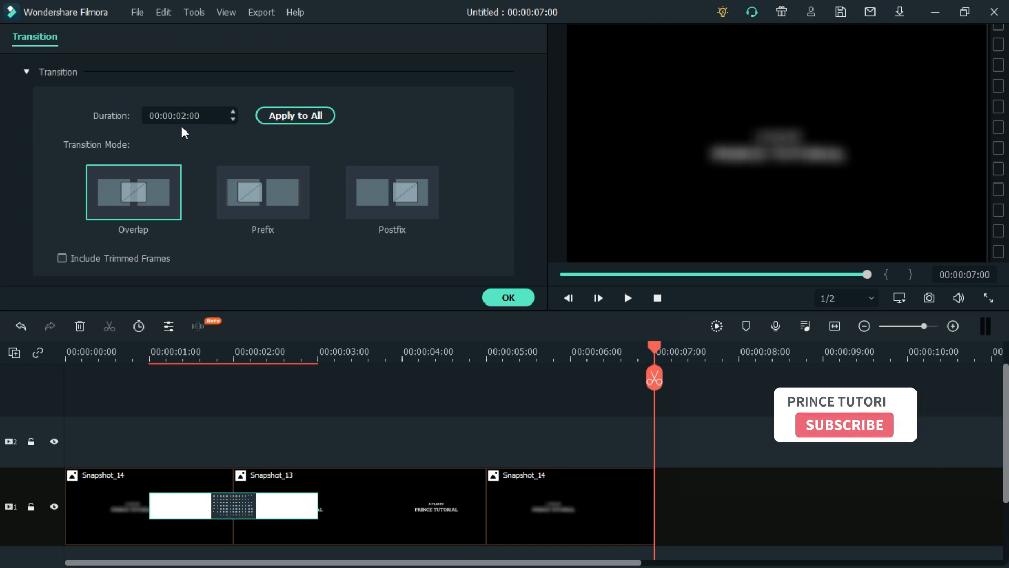
click(524, 297)
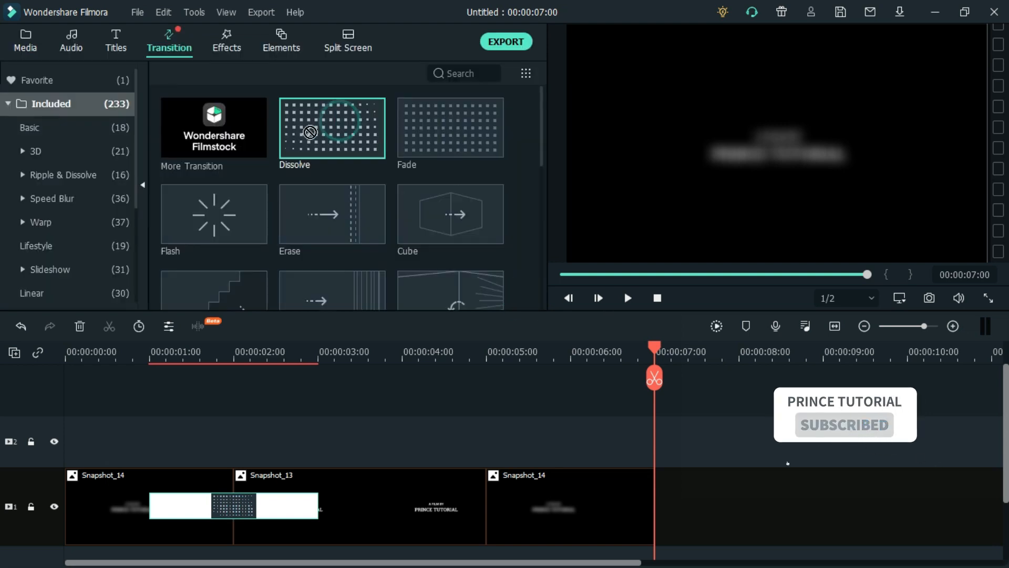
drag(310, 132, 473, 473)
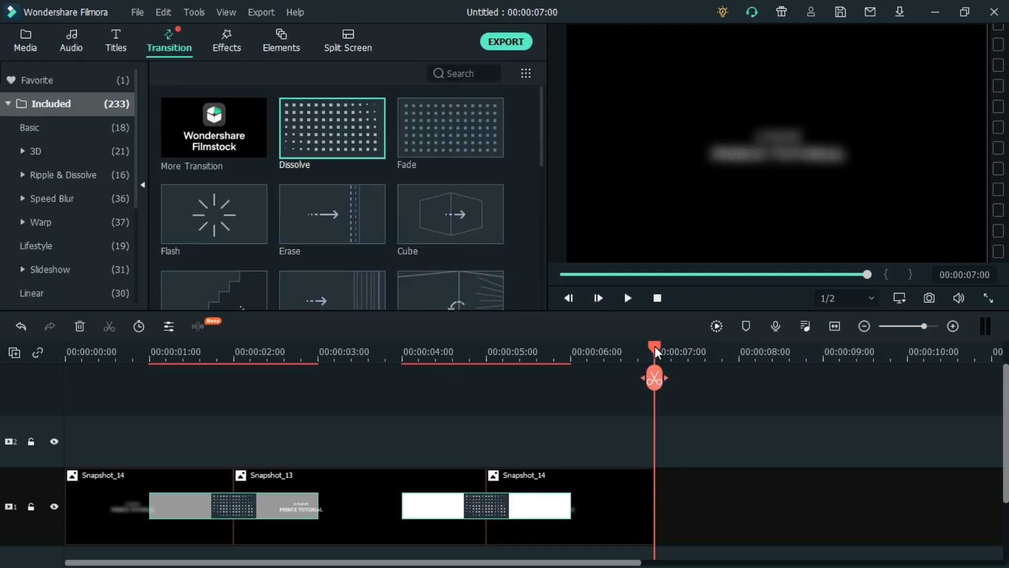
Add an animation keyframe at the very start of the first Snapshot_14 clip with its opacity set to 0%.
click(655, 349)
drag(655, 349, 133, 394)
click(78, 524)
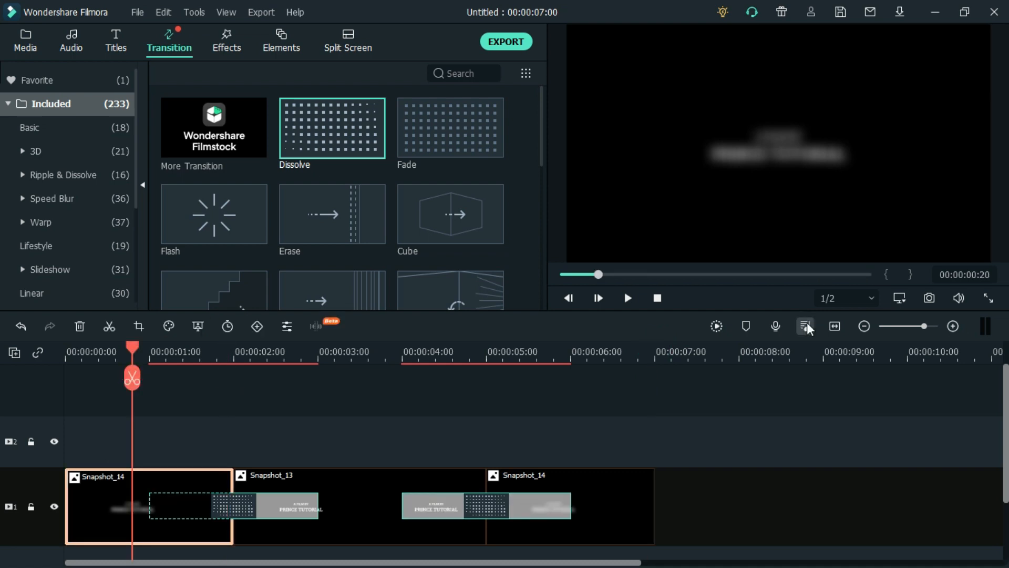
click(951, 329)
click(951, 328)
drag(509, 349, 67, 351)
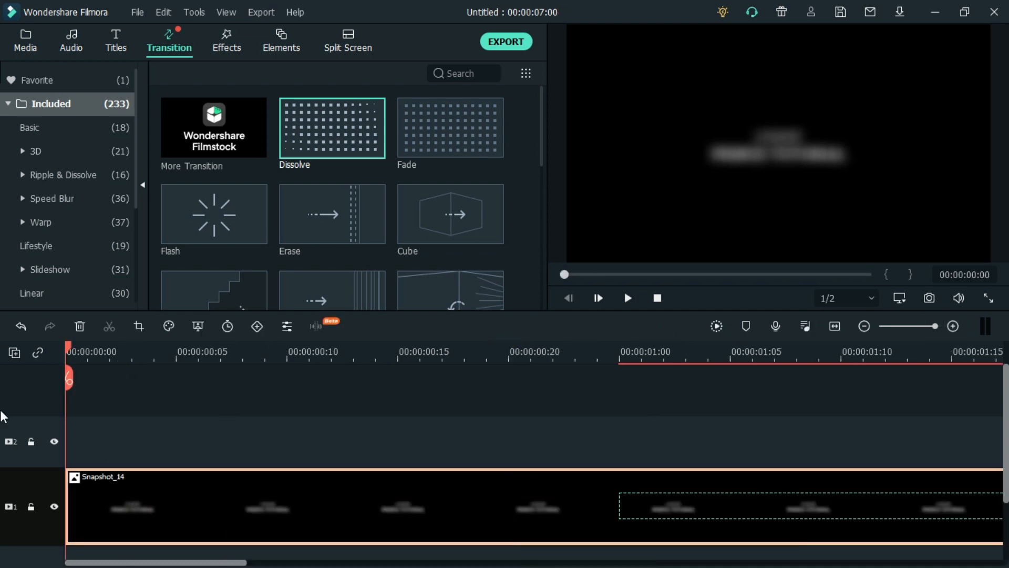
click(257, 326)
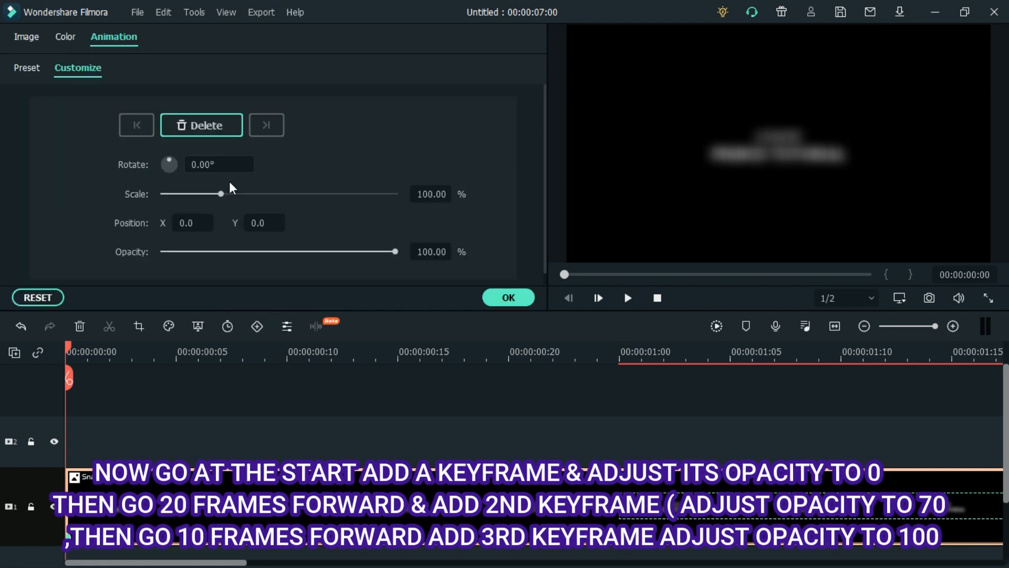
drag(395, 252, 395, 251)
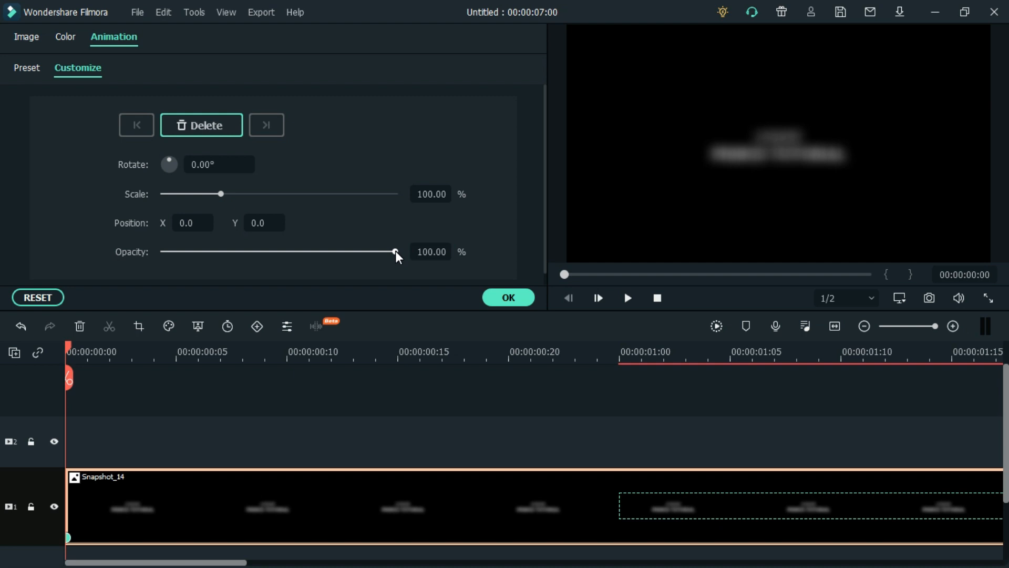
drag(395, 250, 134, 258)
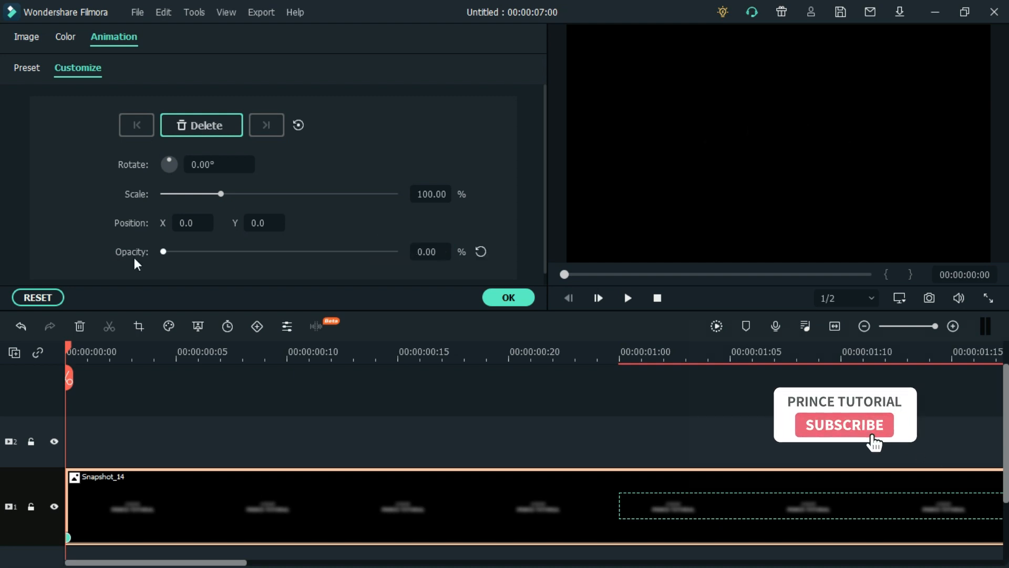
Add a second keyframe to the first Snapshot_14 clip at 00:00:00:20 with 70% opacity.
click(68, 347)
drag(258, 377, 522, 371)
click(211, 127)
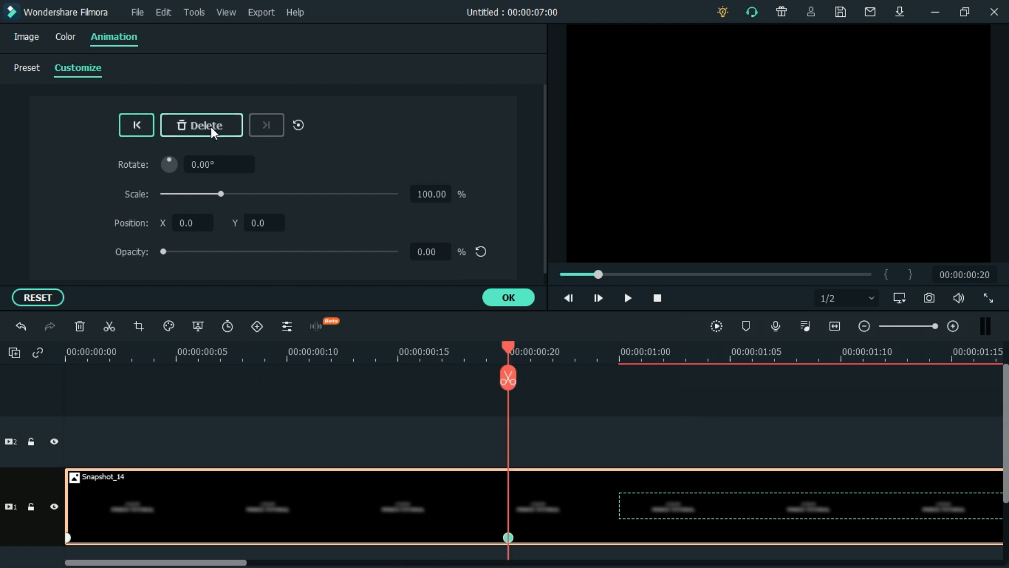
drag(421, 254, 498, 254)
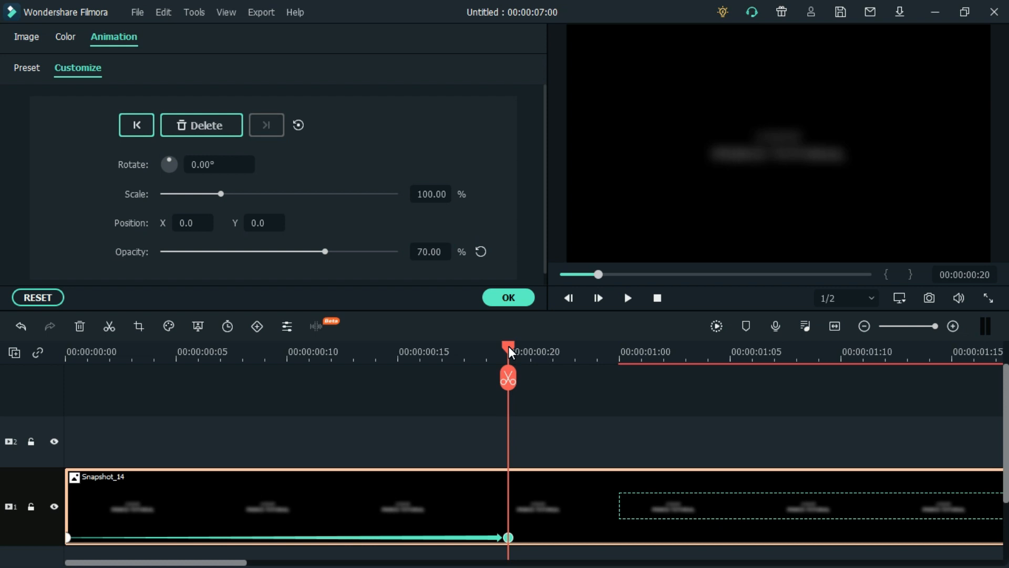
Add a third keyframe to the first Snapshot_14 clip at 00:00:01:05 with opacity reset to 100%, and apply the animation.
drag(509, 352, 730, 351)
click(222, 127)
click(481, 251)
click(524, 297)
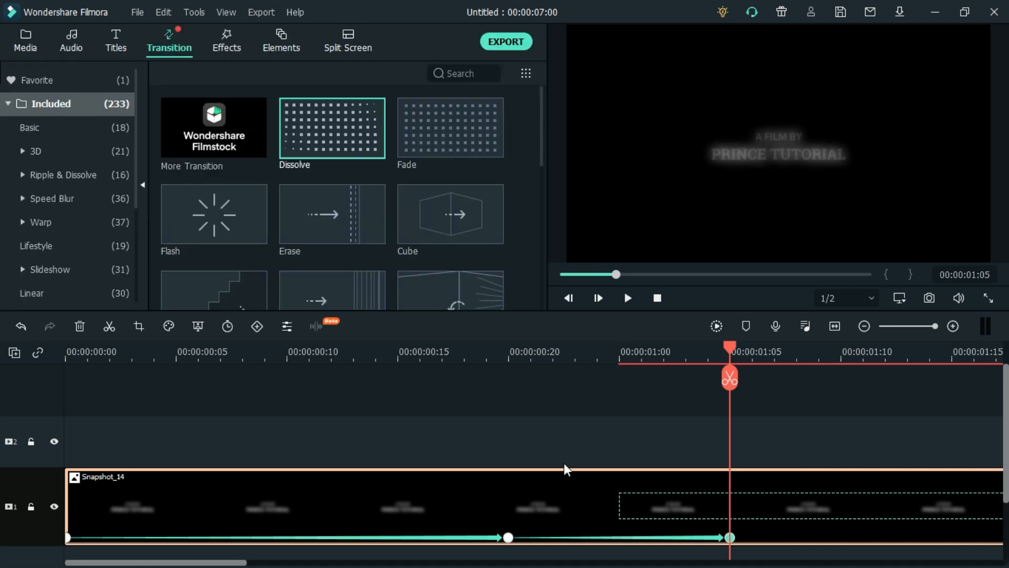
Add an animation keyframe at the end of the last Snapshot_14 clip, at 00:00:07:00, with 0% opacity.
click(864, 326)
click(864, 326)
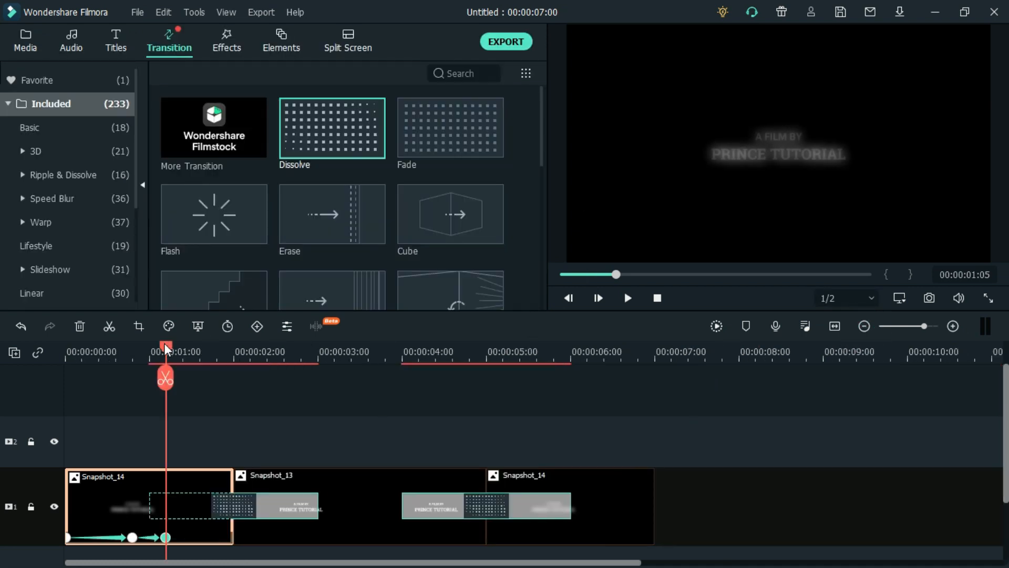
click(588, 505)
click(953, 326)
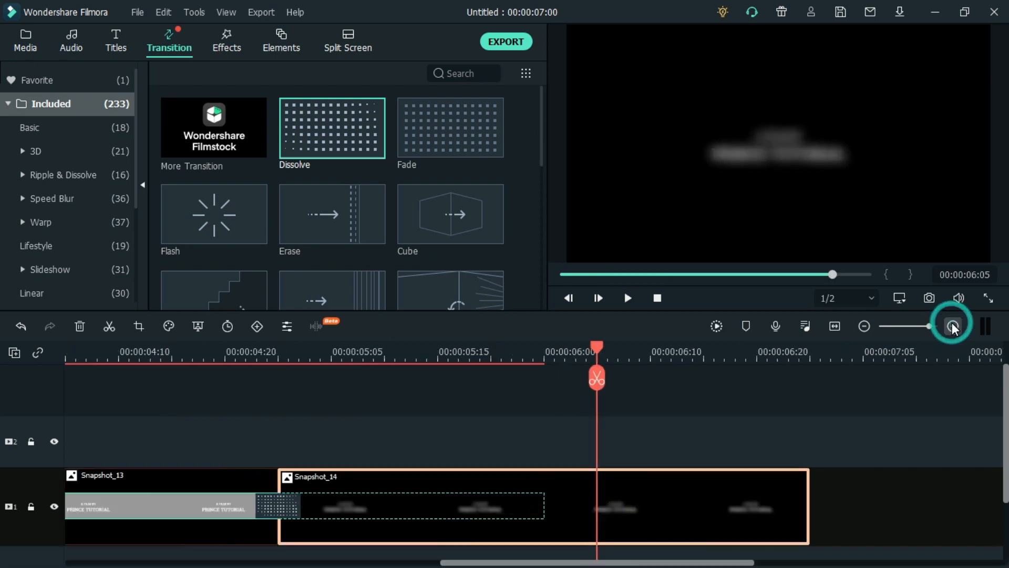
click(953, 326)
drag(794, 564, 850, 564)
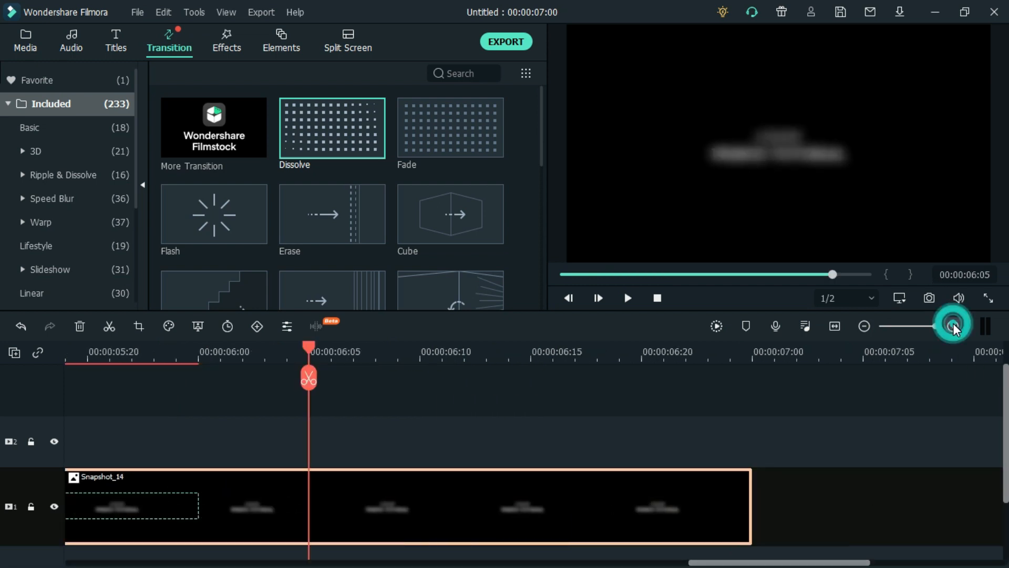
key(space)
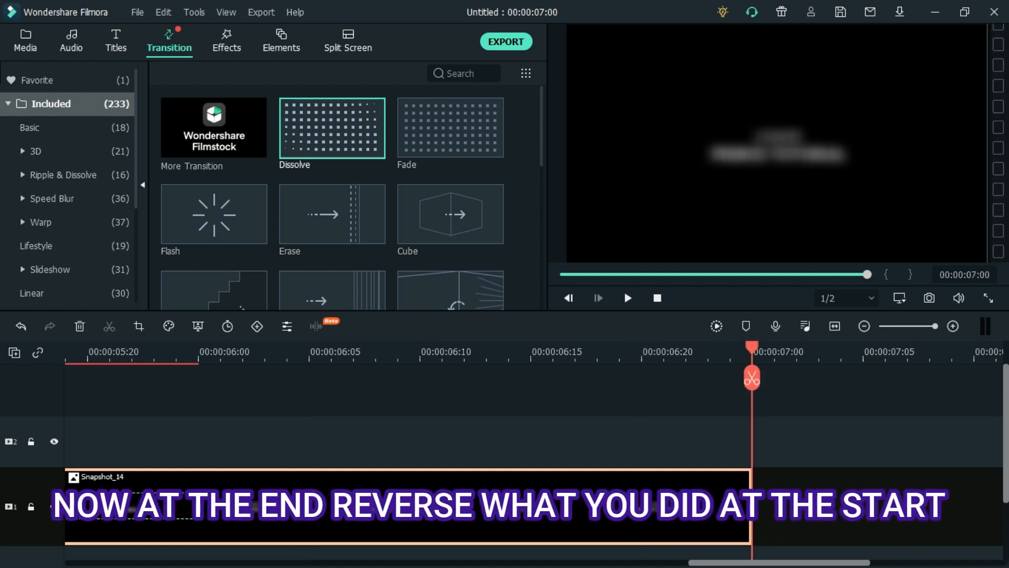
click(260, 330)
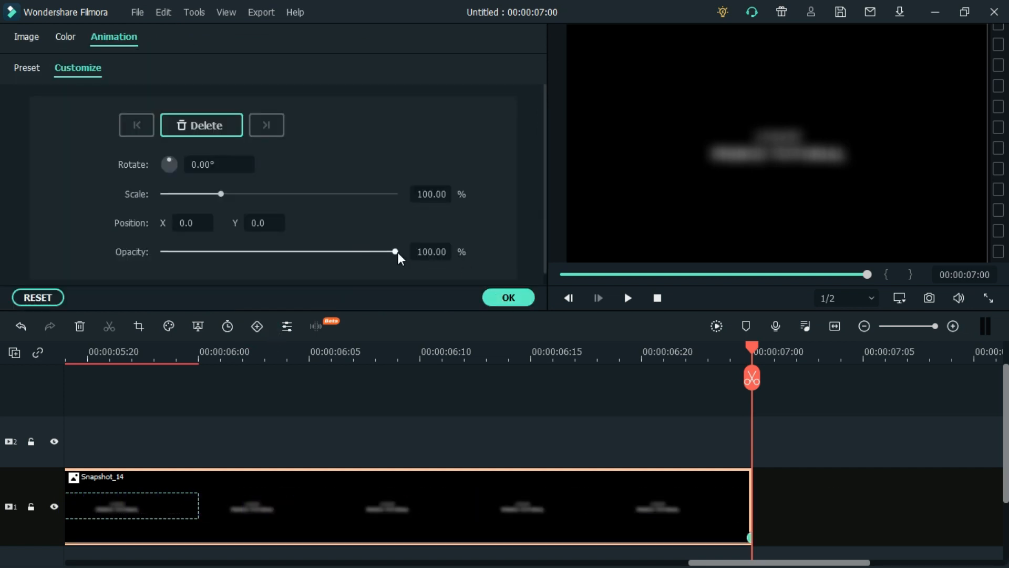
drag(398, 252, 156, 289)
click(523, 297)
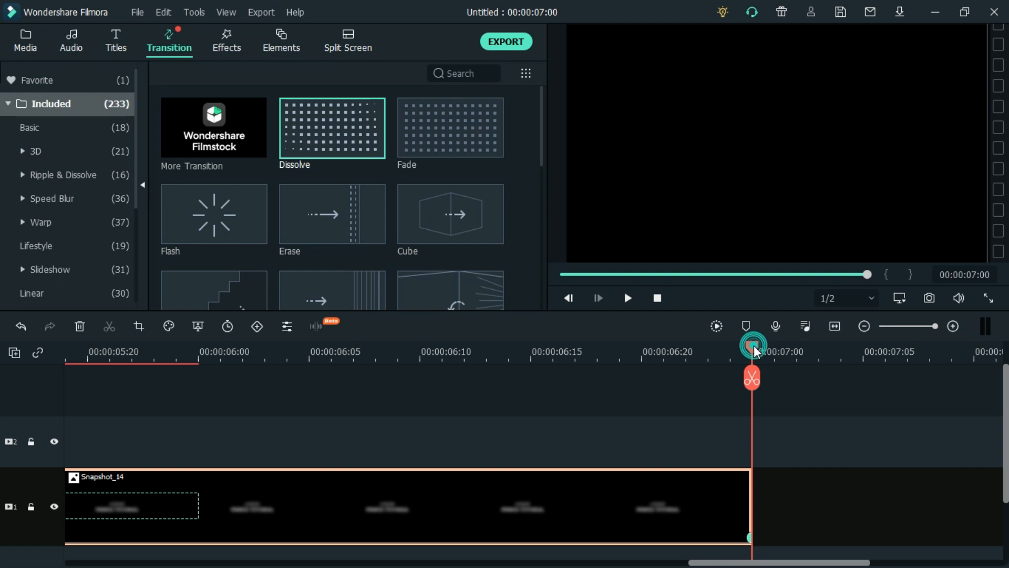
Add a keyframe to the last Snapshot_14 clip at 00:00:06:05 with 70% opacity.
drag(754, 349, 655, 355)
click(522, 356)
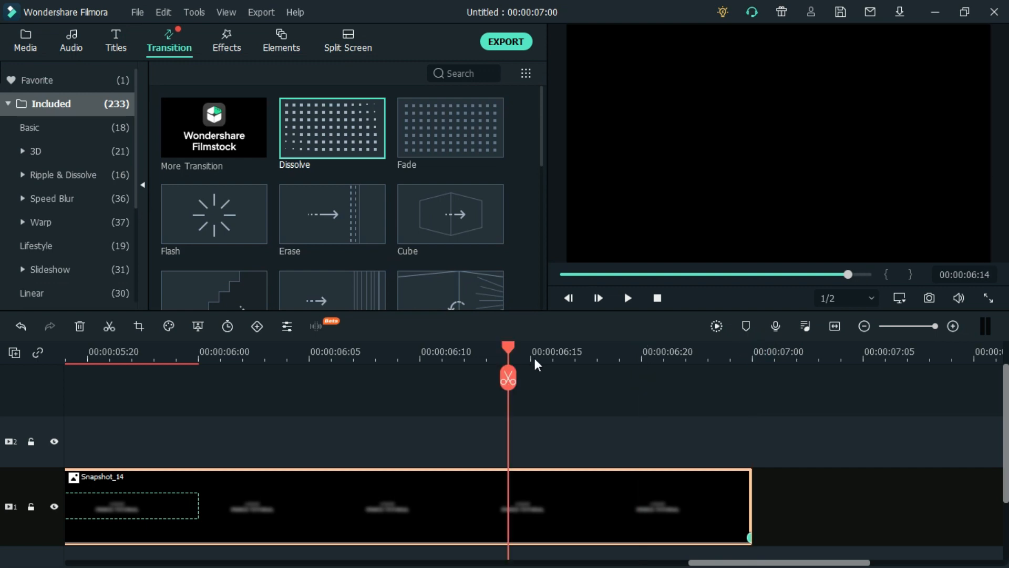
drag(380, 364, 348, 367)
key(Left)
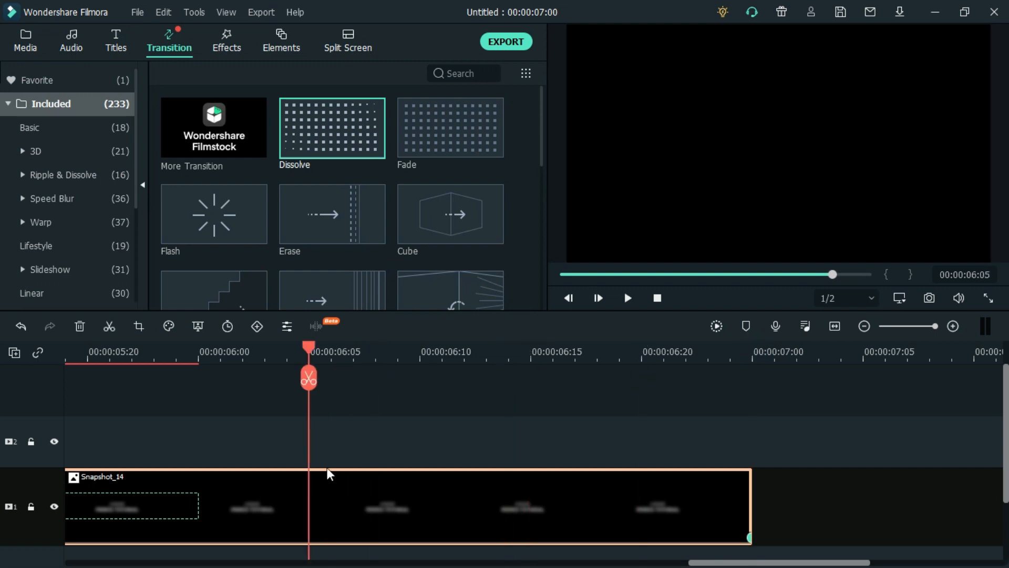
click(263, 327)
click(424, 252)
drag(424, 253, 461, 253)
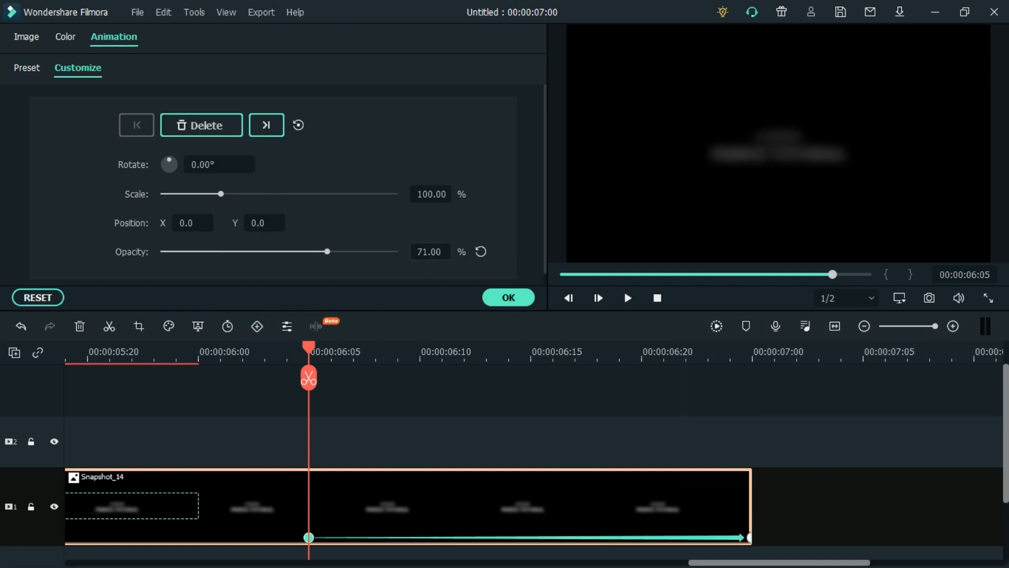
Add a keyframe to the last Snapshot_14 clip at 00:00:05:20 with opacity reset to 100%, and apply the animation.
drag(789, 562, 740, 563)
click(554, 347)
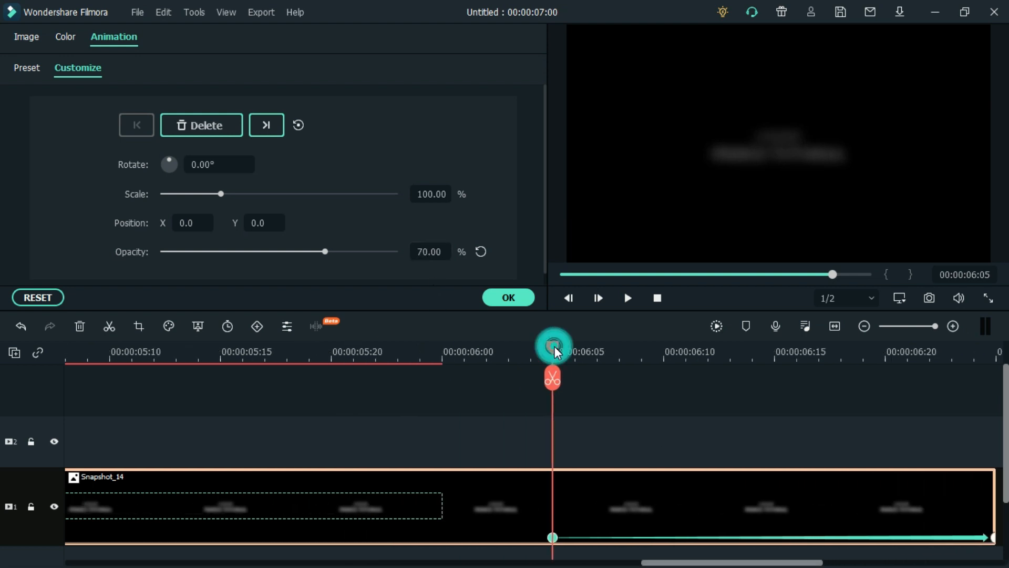
drag(555, 349, 330, 351)
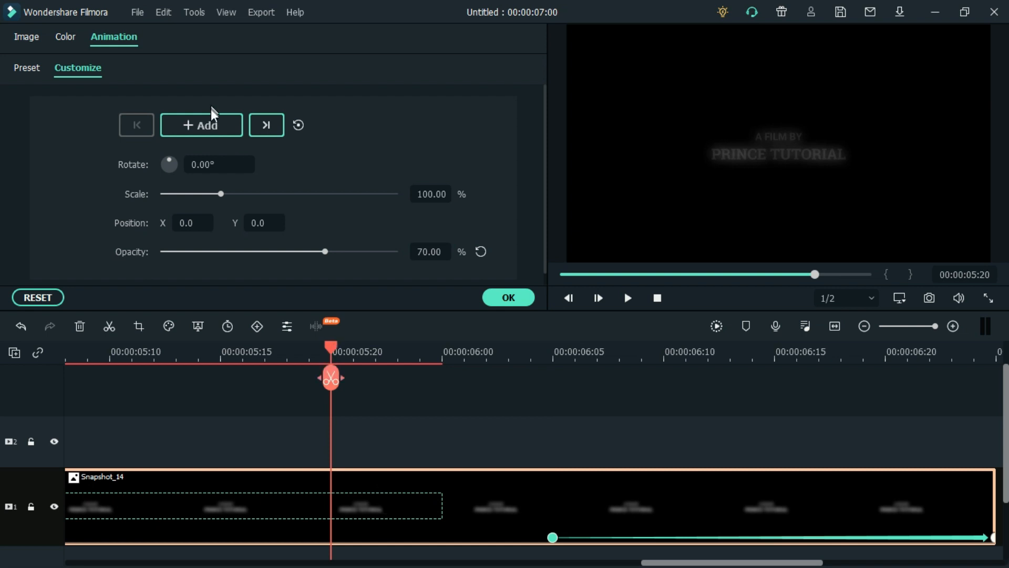
click(210, 125)
click(482, 250)
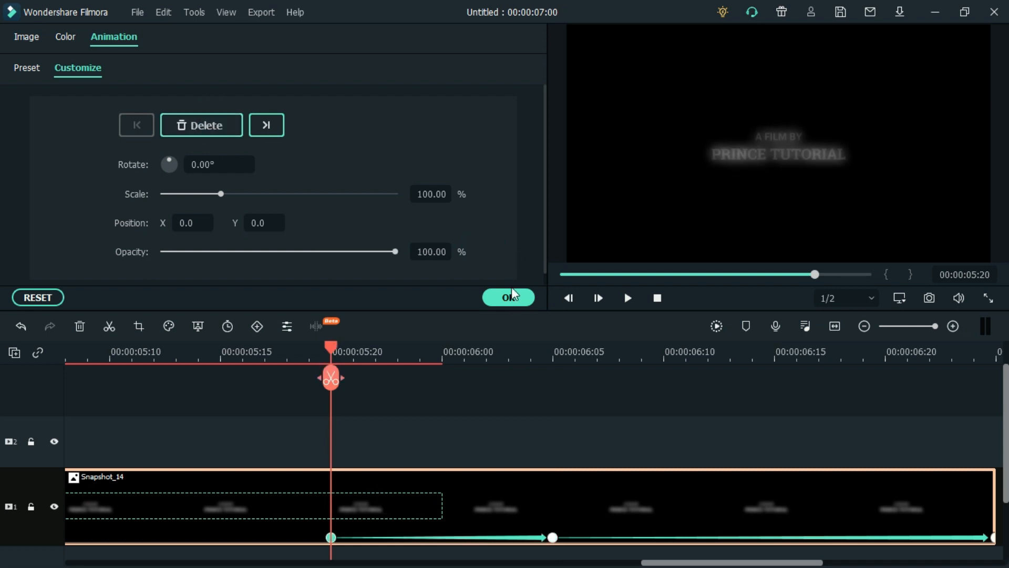
click(508, 297)
Export the title animation as an MP4 file named "ani txt" to E:/.
click(863, 326)
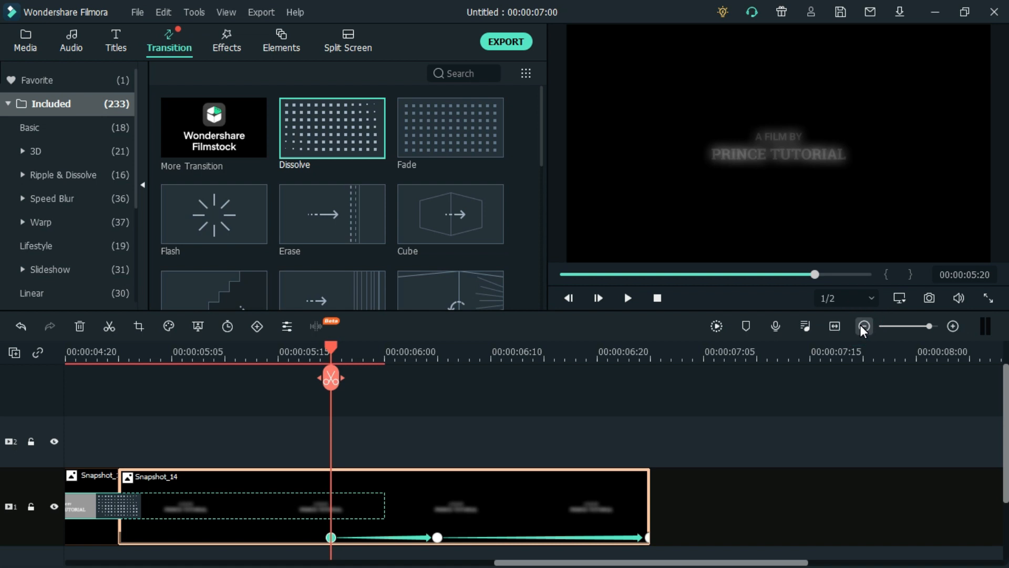
click(864, 326)
drag(736, 562, 598, 562)
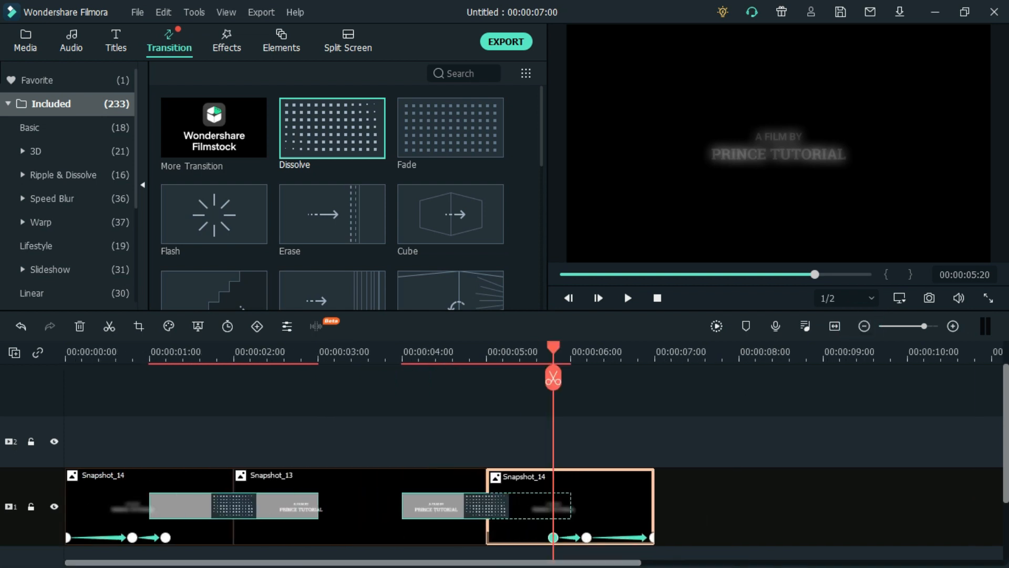
click(515, 41)
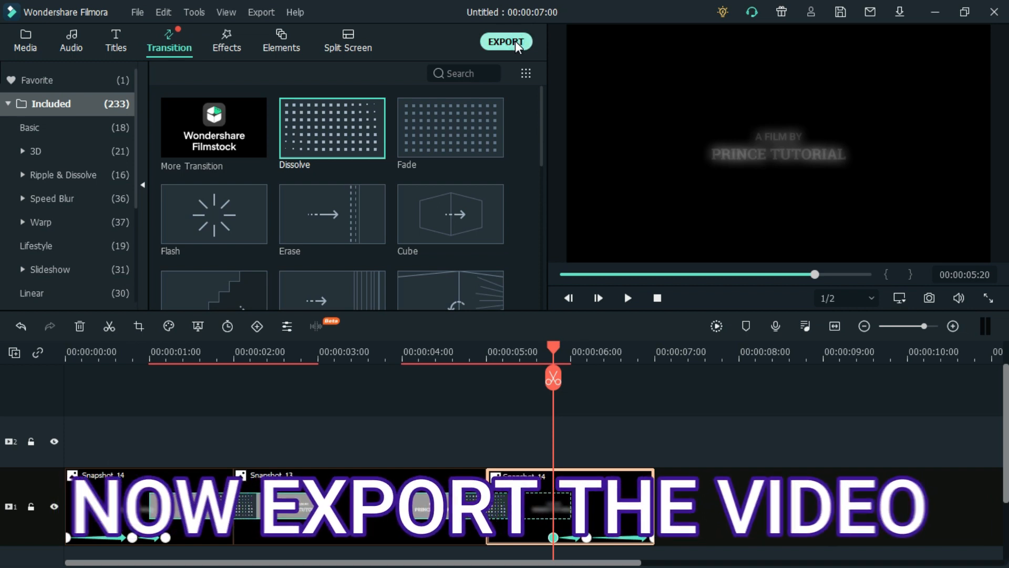
text(a)
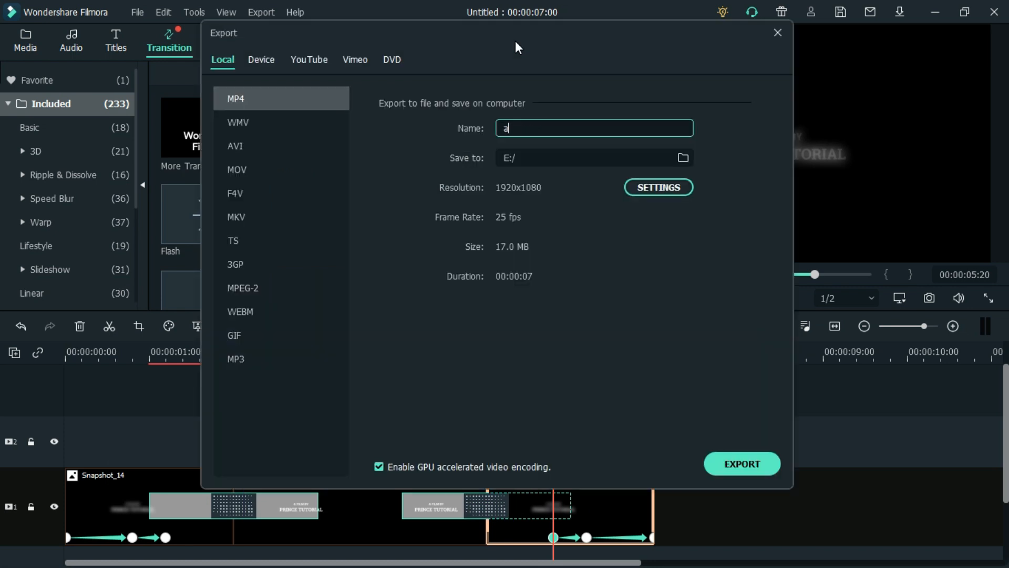
text(ni txt)
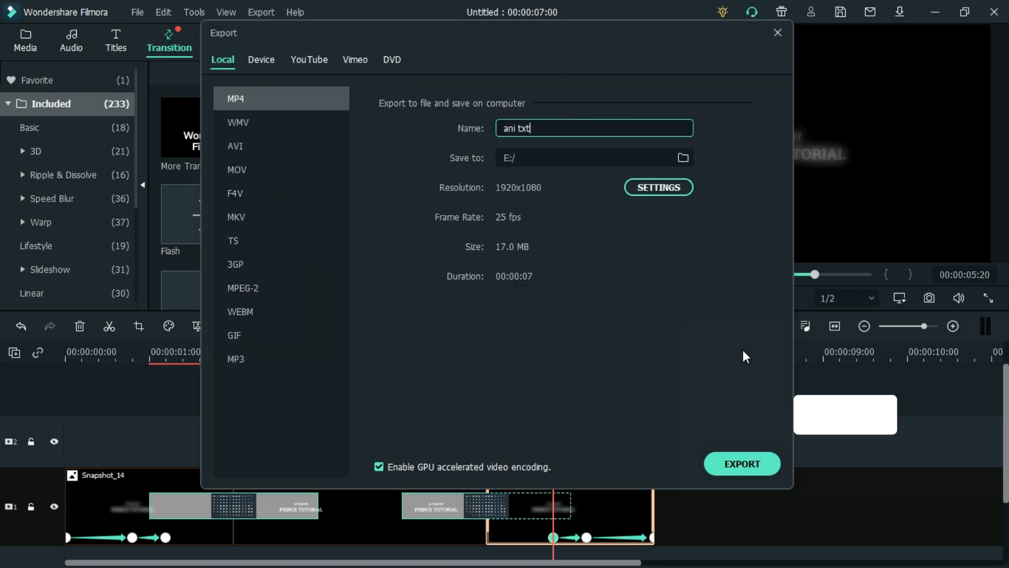
click(752, 464)
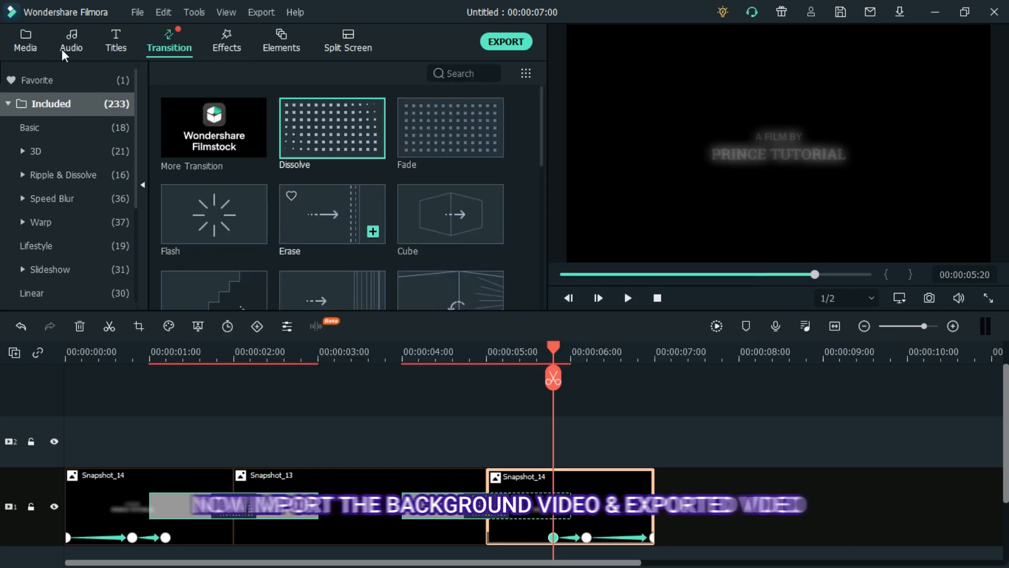
Import the background clip "video (1)" into the project's media folder.
click(21, 33)
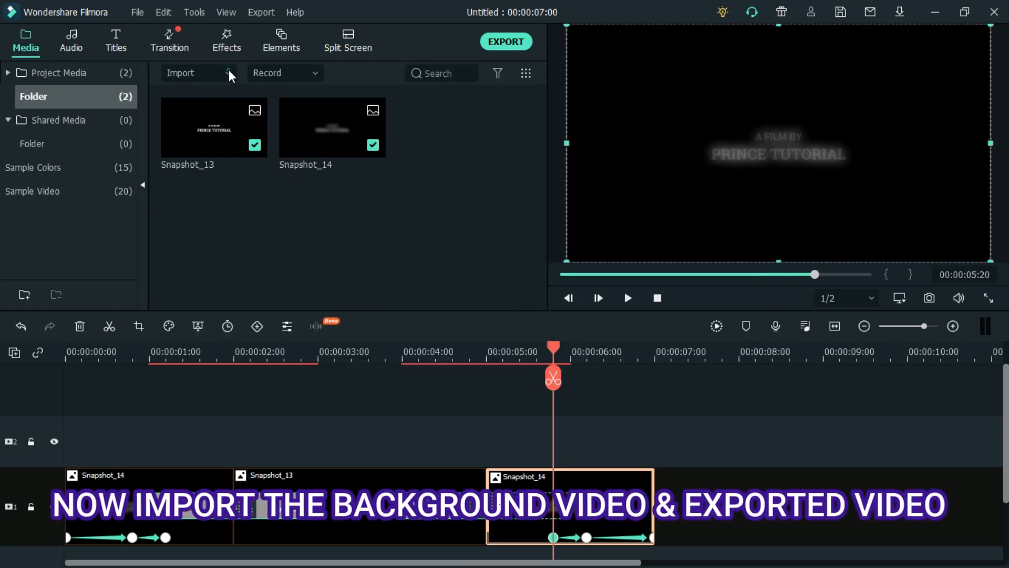
click(228, 71)
click(232, 91)
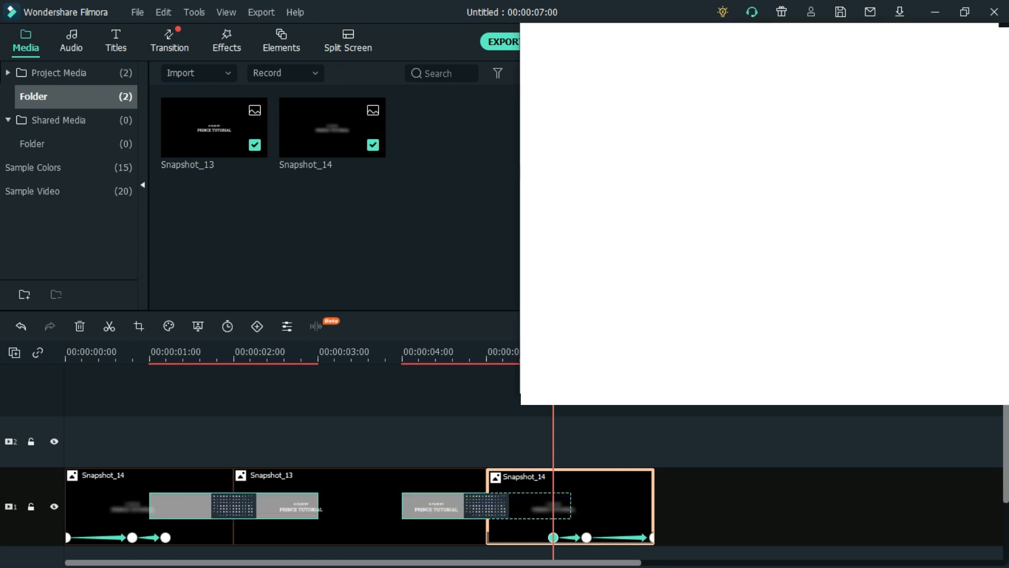
drag(630, 184, 455, 205)
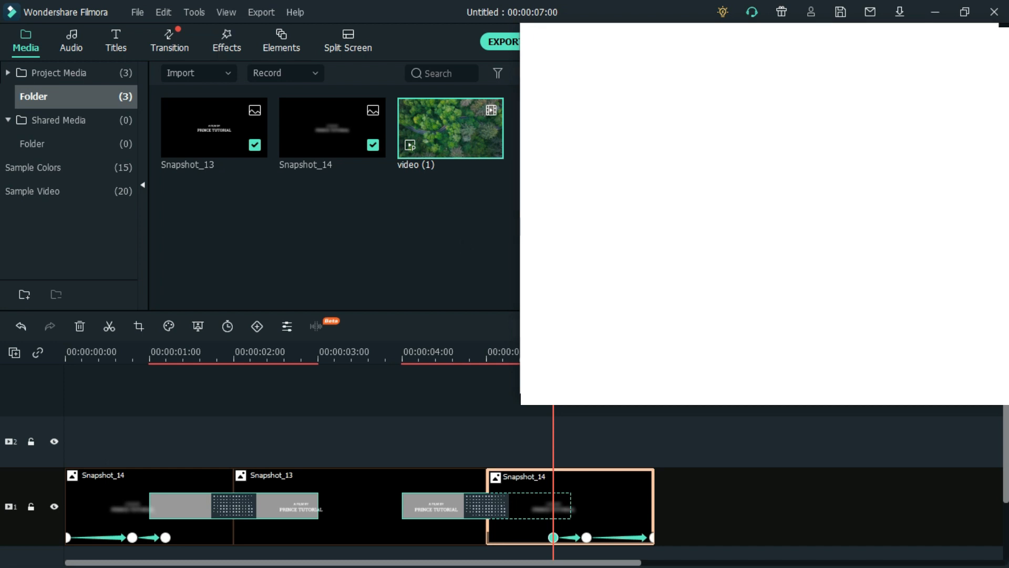
Import the exported title video "ani txt" into the project's media folder and close the file window.
drag(630, 221, 463, 226)
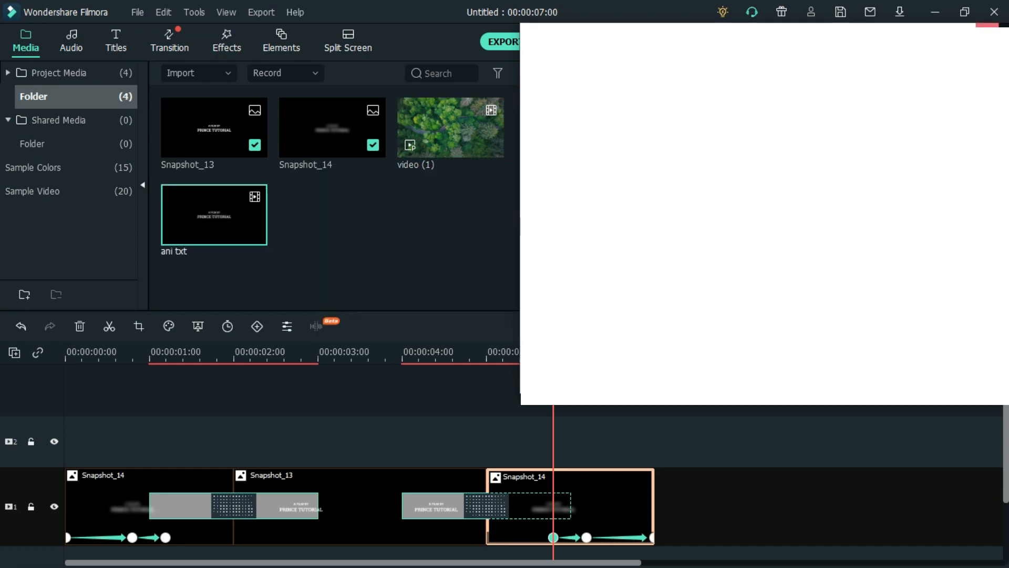
click(987, 26)
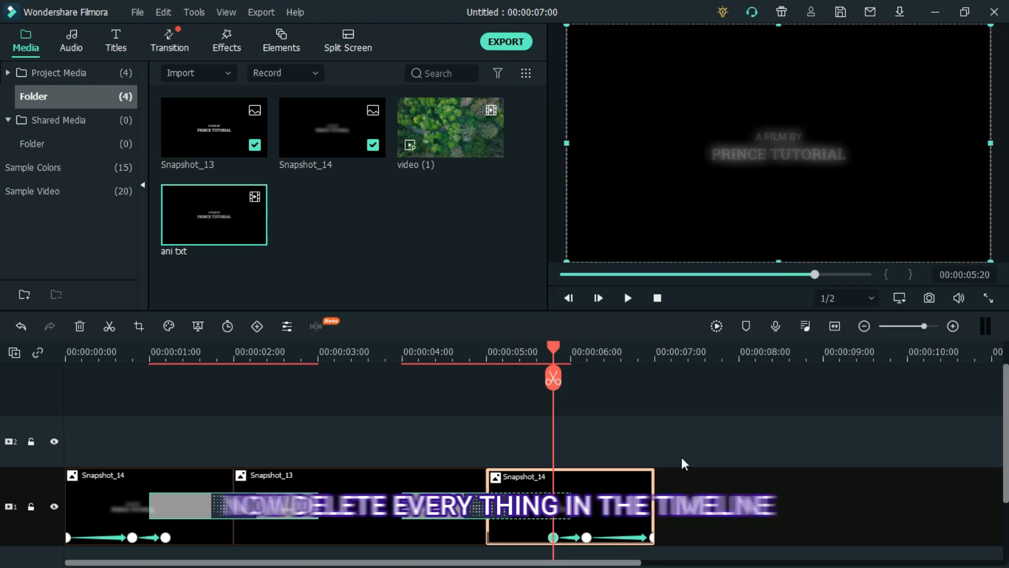
Delete all the snapshot clips from the timeline.
click(364, 487)
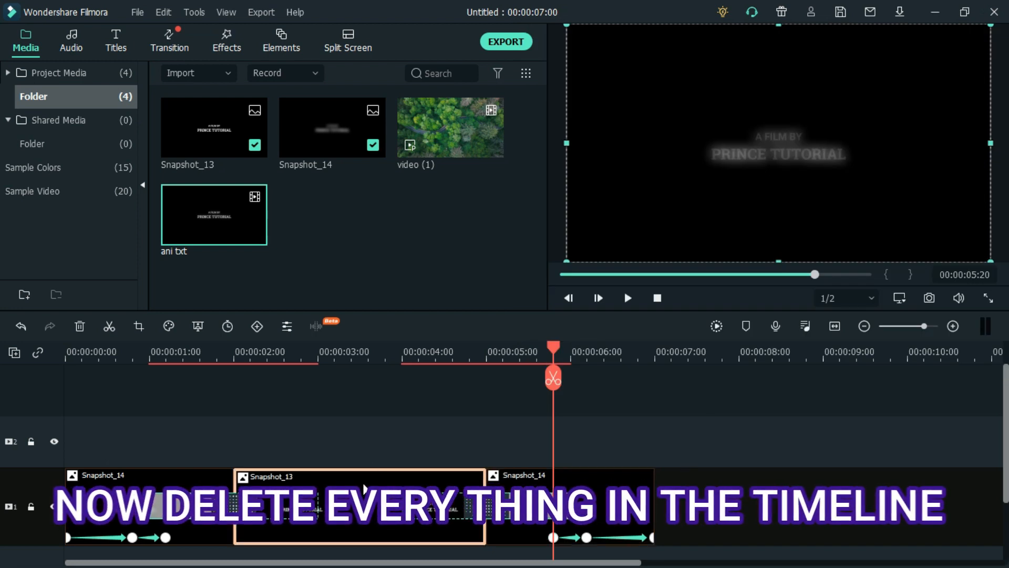
key(ctrl+a)
key(Delete)
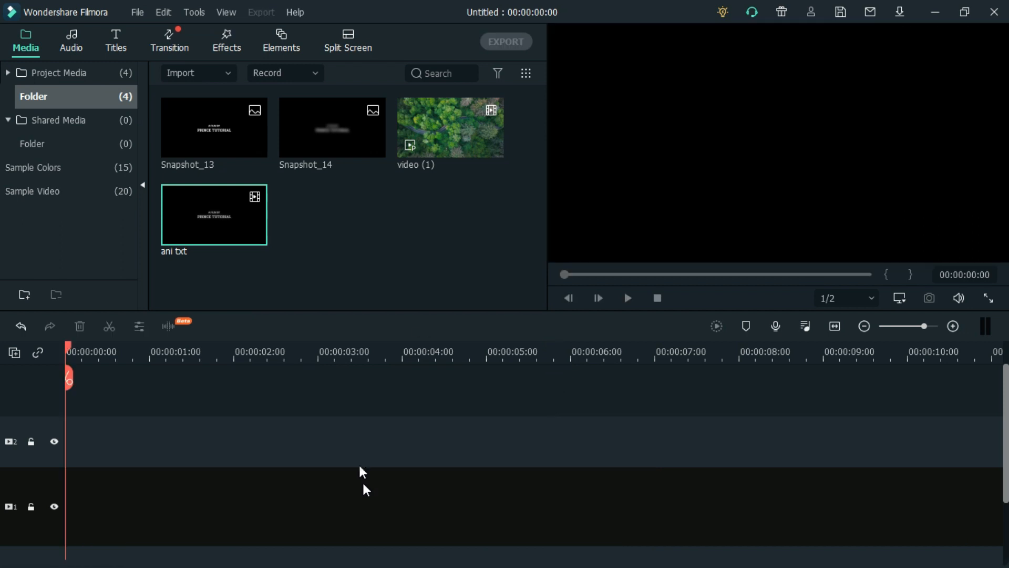
Place "video (1)" at the start of track 1, keeping the 1920 x 1080 25fps project settings, and "ani txt" above it on track 2.
drag(453, 125, 28, 482)
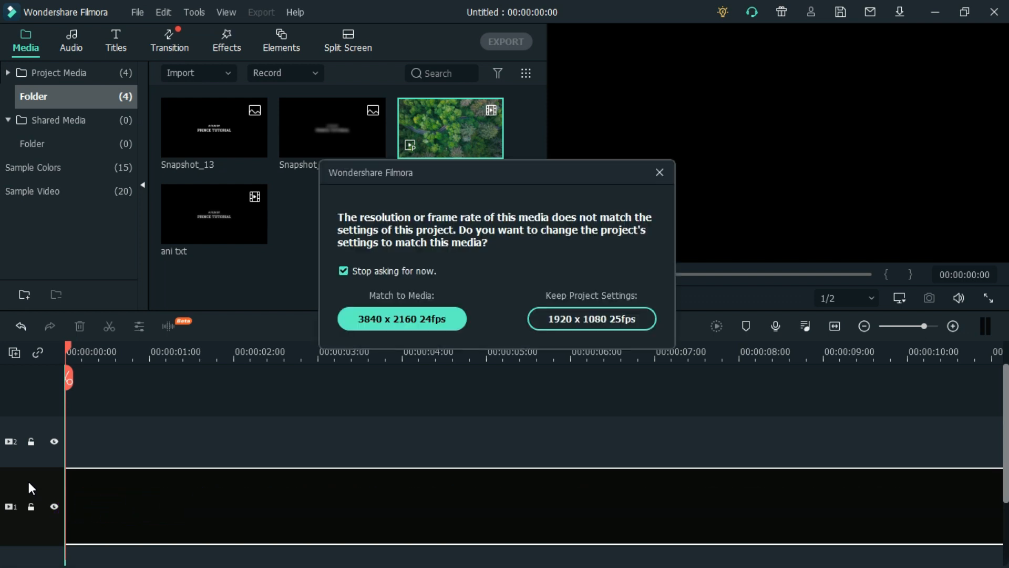
click(576, 320)
drag(214, 214, 45, 446)
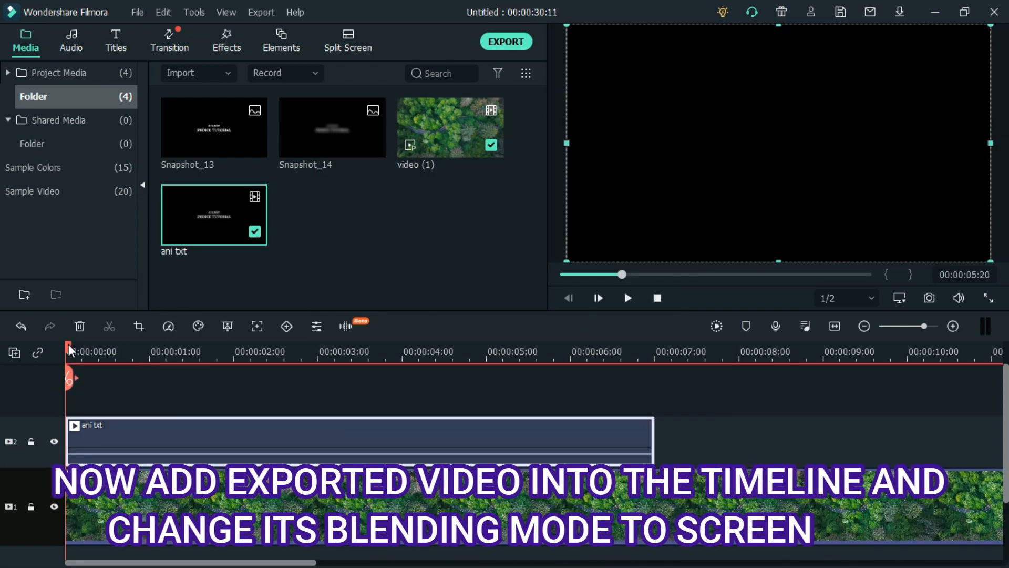
Set the blending mode of the "ani txt" clip to Screen and apply it.
drag(62, 349, 333, 383)
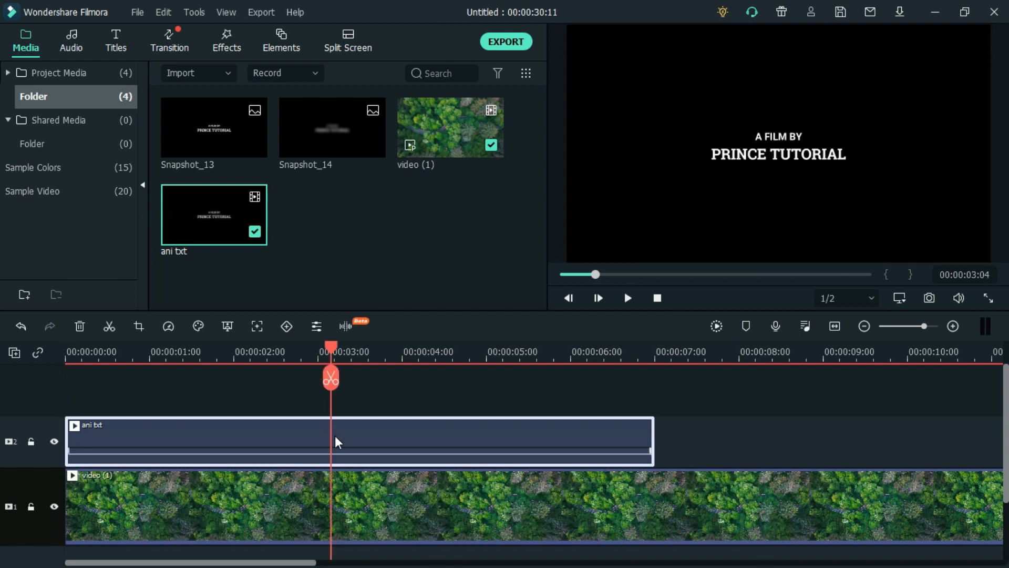
right_click(337, 433)
click(451, 13)
click(436, 142)
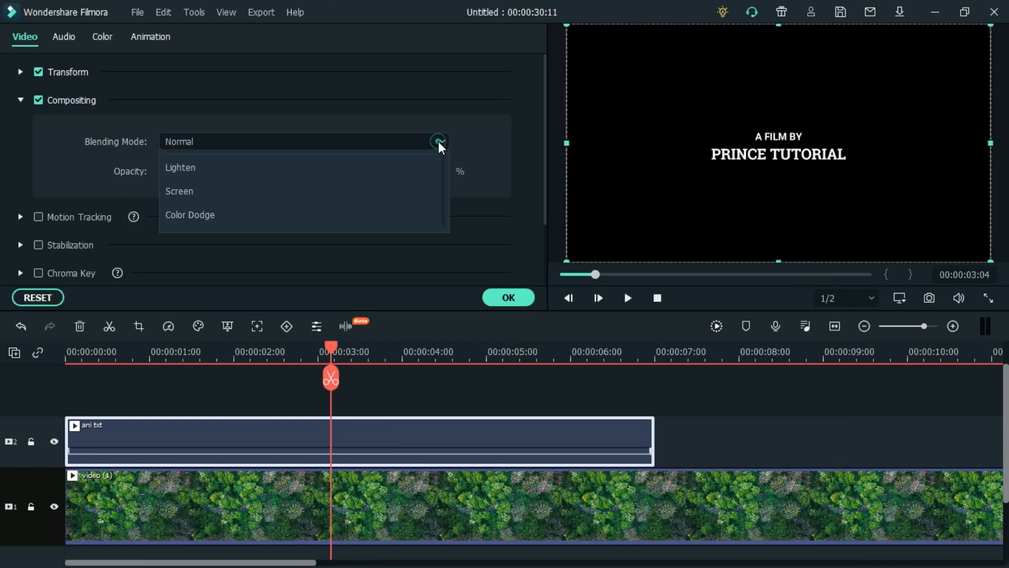
click(348, 310)
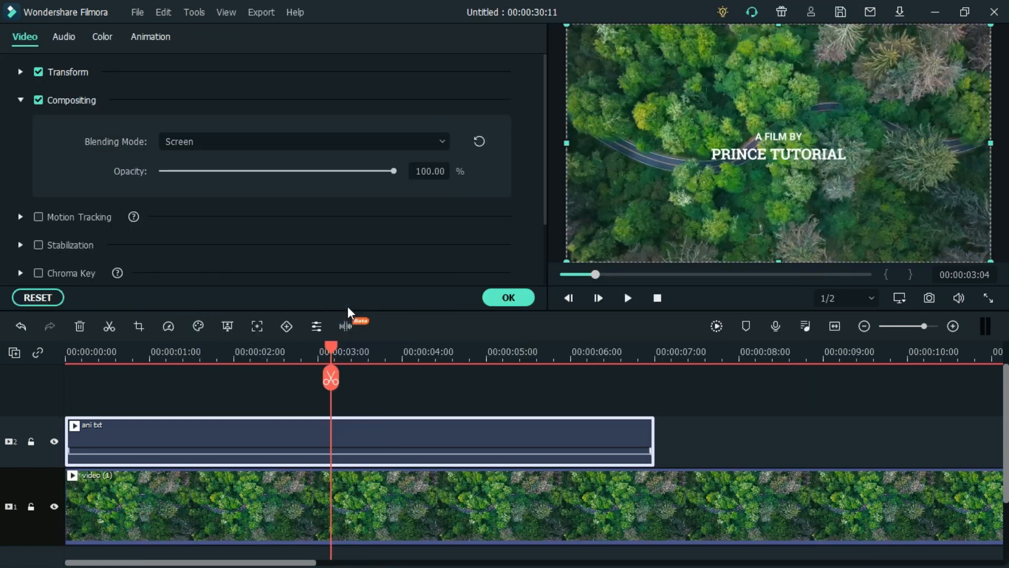
click(514, 297)
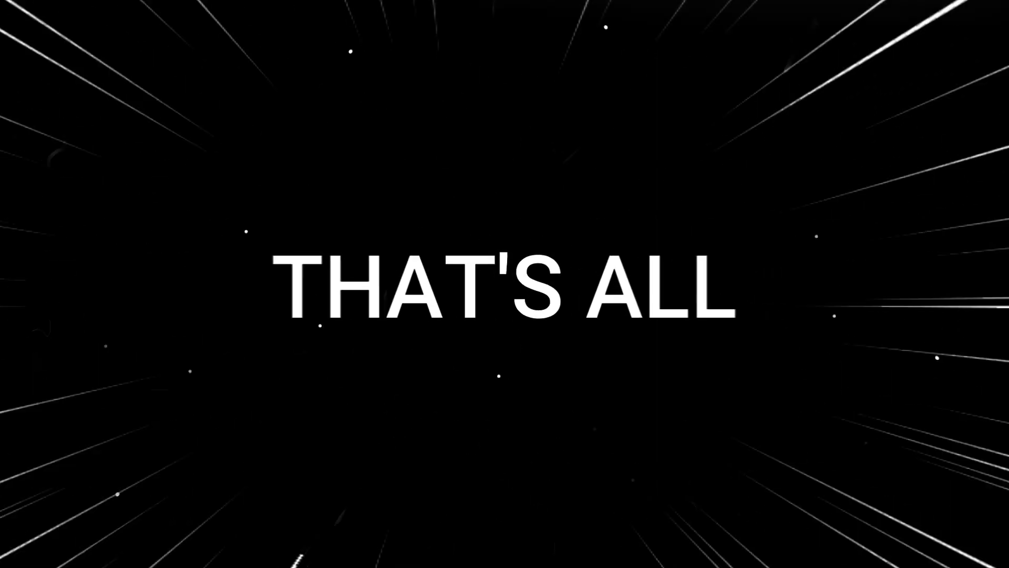